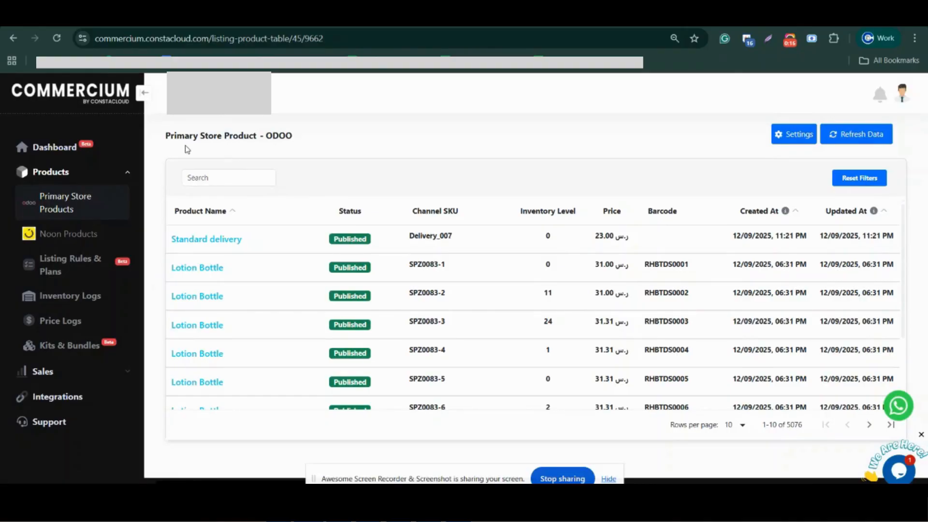
# Look over the Odoo primary store product list and open the Noon products list.
pyautogui.scroll(-3, 445, 307)
pyautogui.scroll(3, 443, 304)
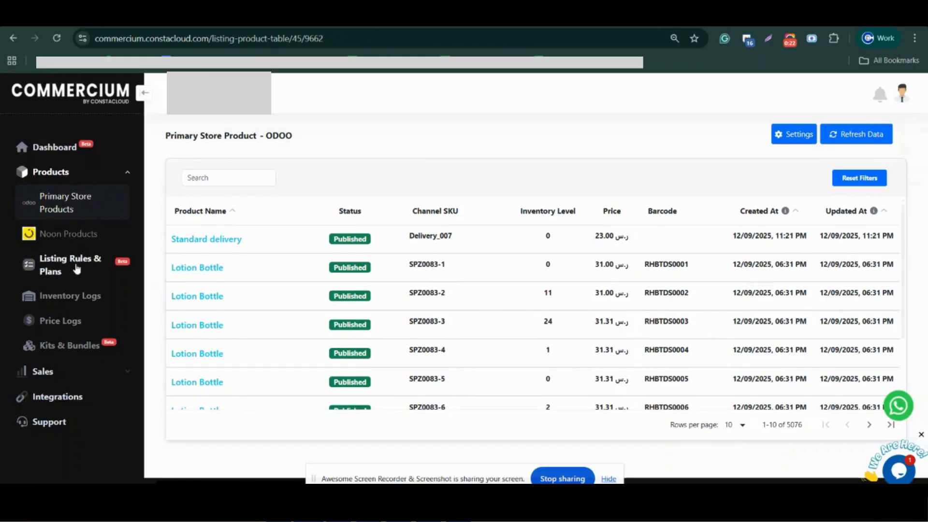
pyautogui.click(79, 238)
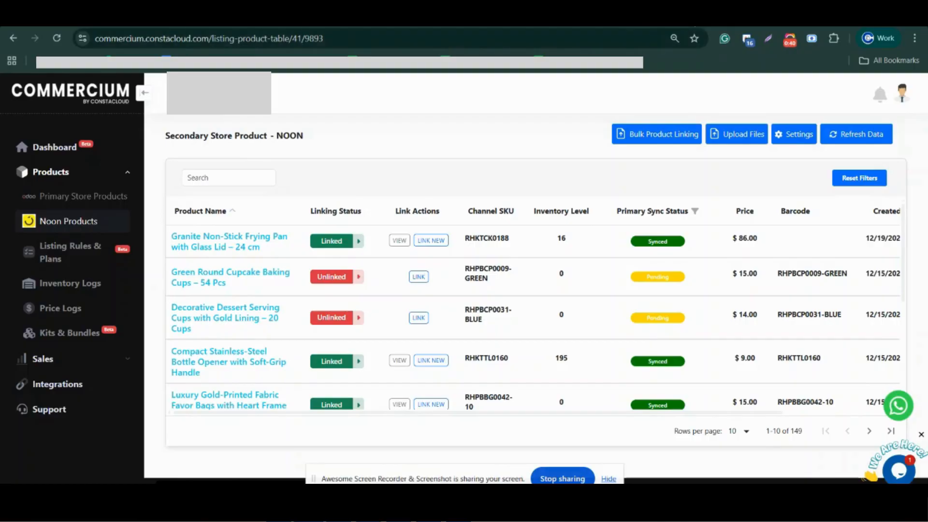
# Switch to Noon Partners' Imports/Exports Automation page and examine the incoming file path of the Psku price update import job.
pyautogui.hotkey('ctrl', 'Tab')
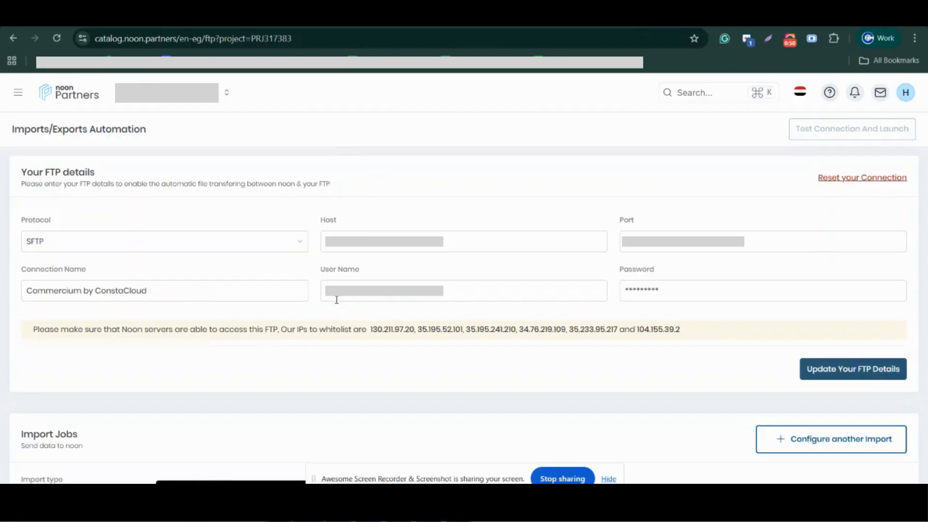
pyautogui.scroll(-4, 664, 288)
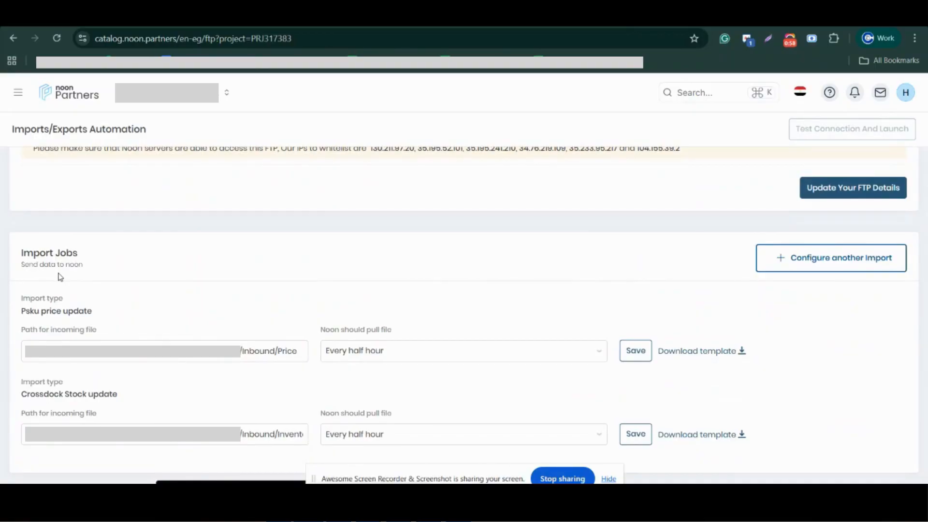
pyautogui.moveTo(26, 351); pyautogui.dragTo(235, 351)
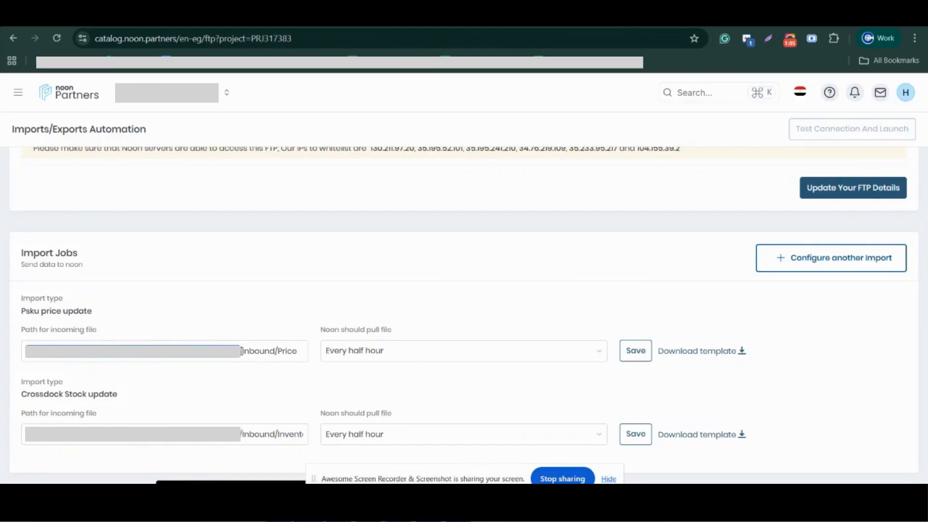
pyautogui.moveTo(298, 351); pyautogui.dragTo(242, 351)
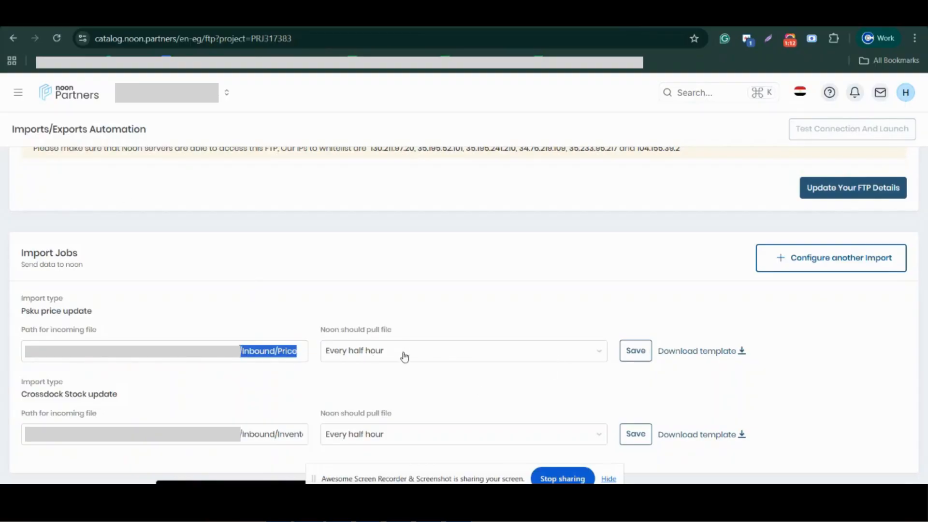
# Examine the pull frequency choices for the Psku price update job and return to the FTP details.
pyautogui.click(405, 356)
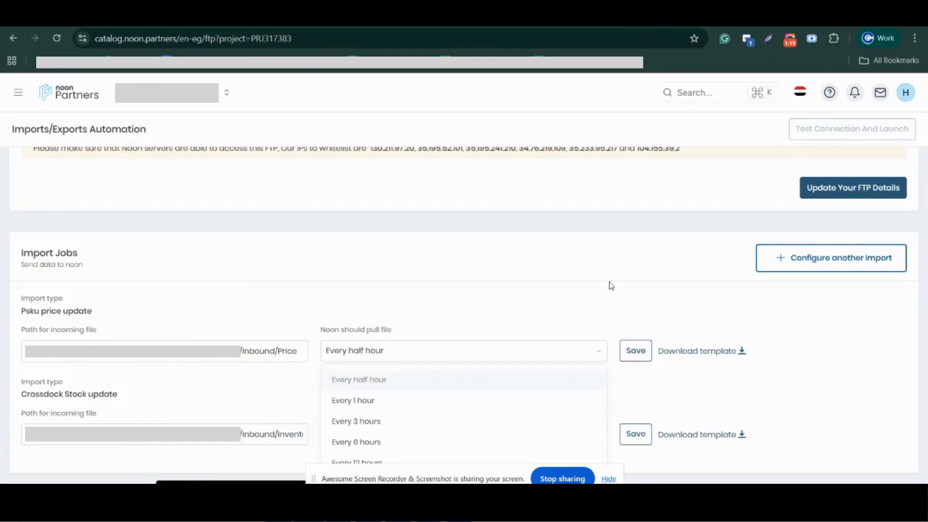
pyautogui.click(628, 278)
pyautogui.scroll(2, 575, 340)
pyautogui.scroll(2, 575, 341)
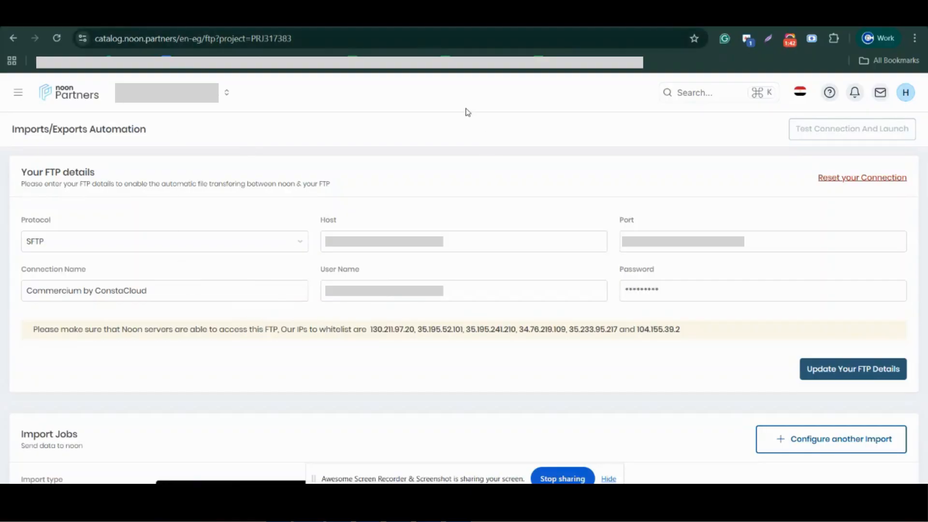
# Switch to the catalog Exports page in Noon Partners.
pyautogui.click(444, 17)
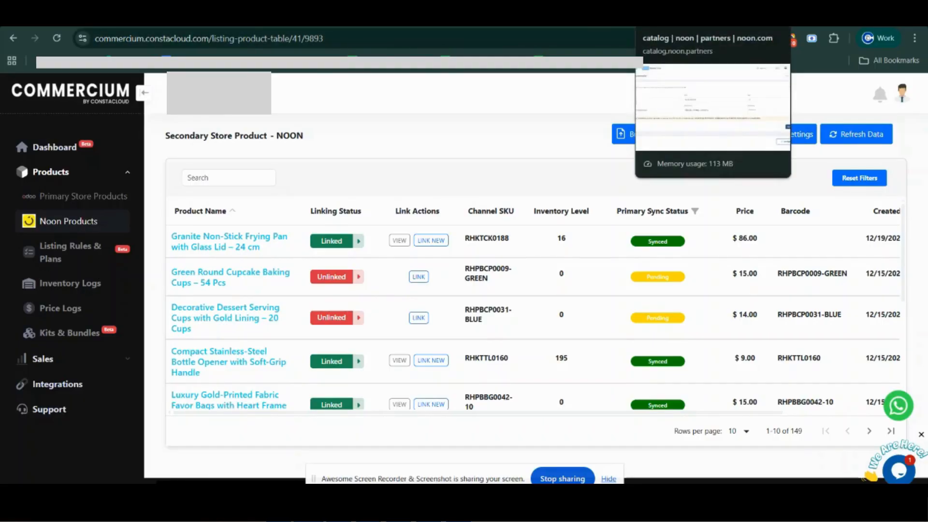
pyautogui.click(674, 16)
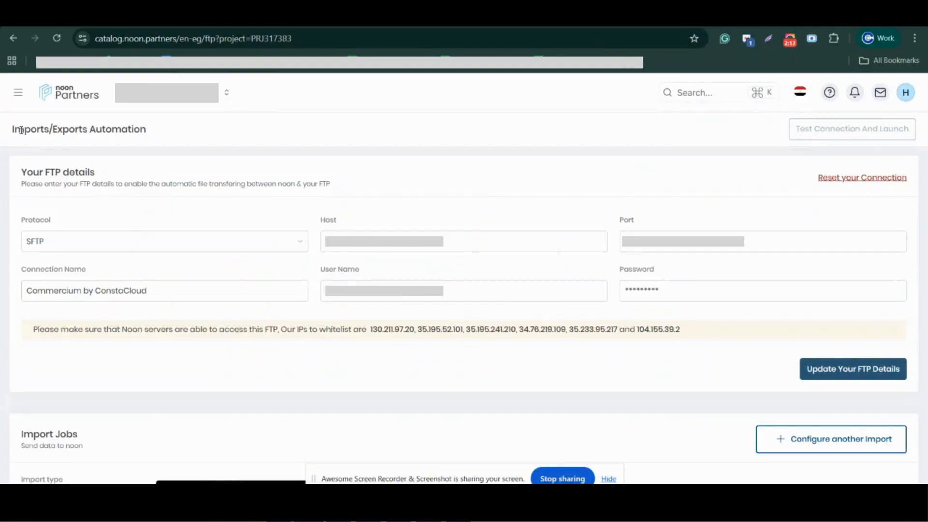
pyautogui.click(580, 16)
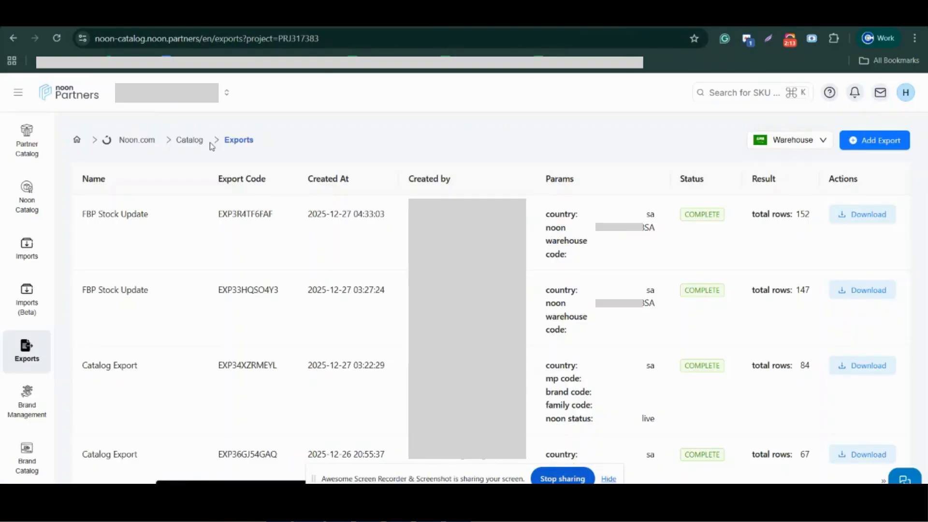
# Fill in a new export with category Catalog Export and Noon Status Live, and close the form without creating it.
pyautogui.click(861, 145)
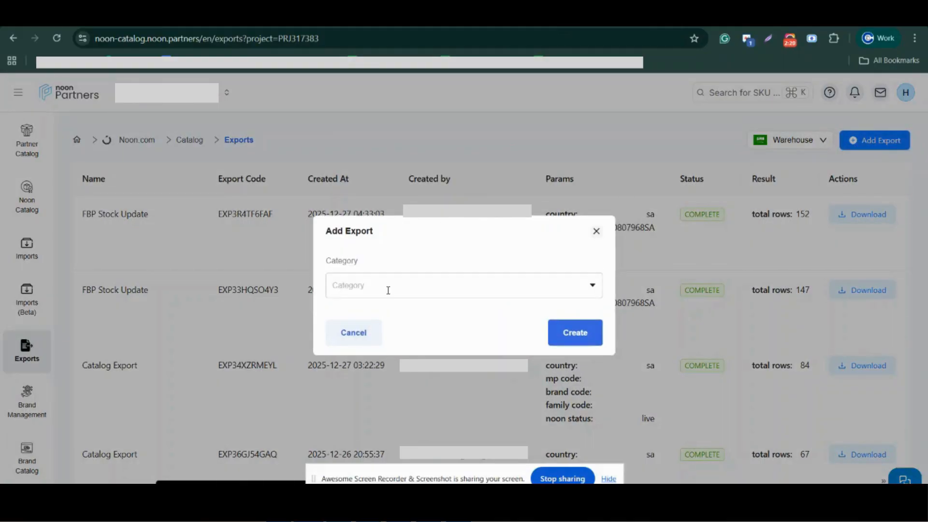
pyautogui.click(396, 288)
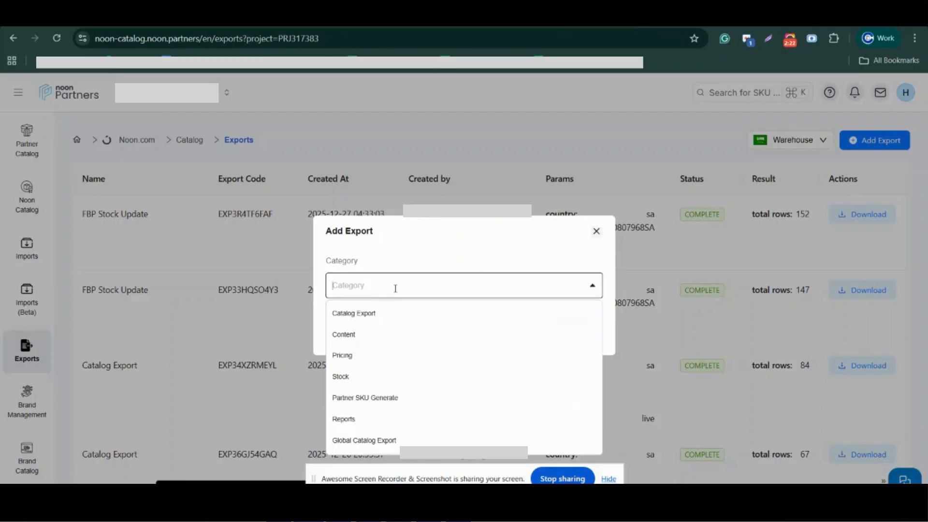
pyautogui.click(357, 317)
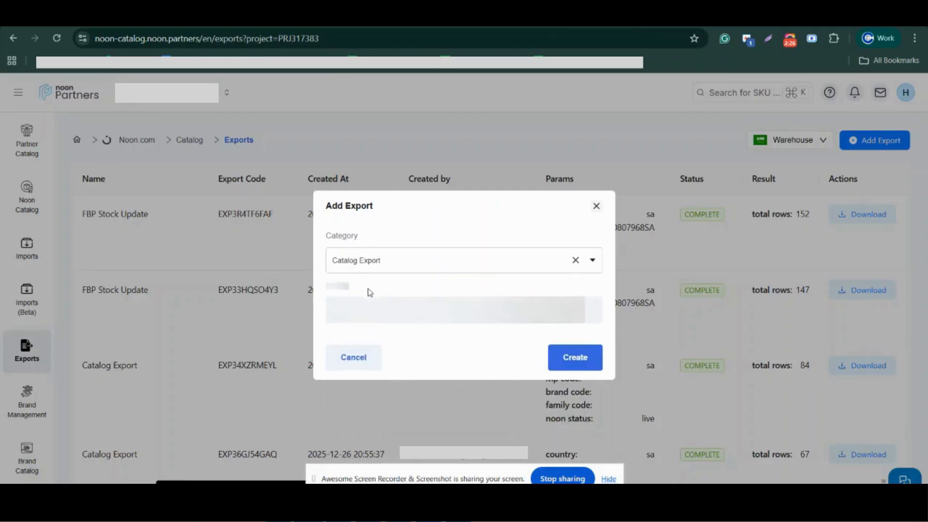
pyautogui.click(364, 270)
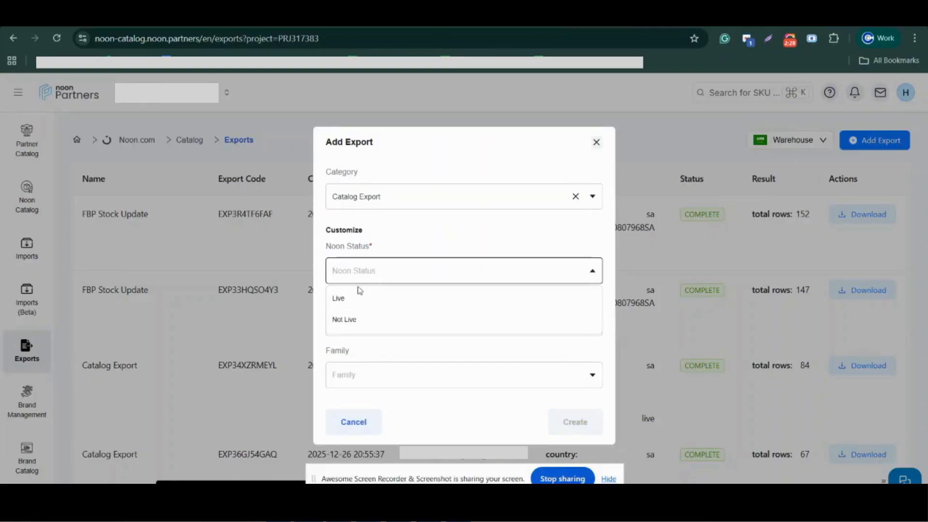
pyautogui.click(340, 300)
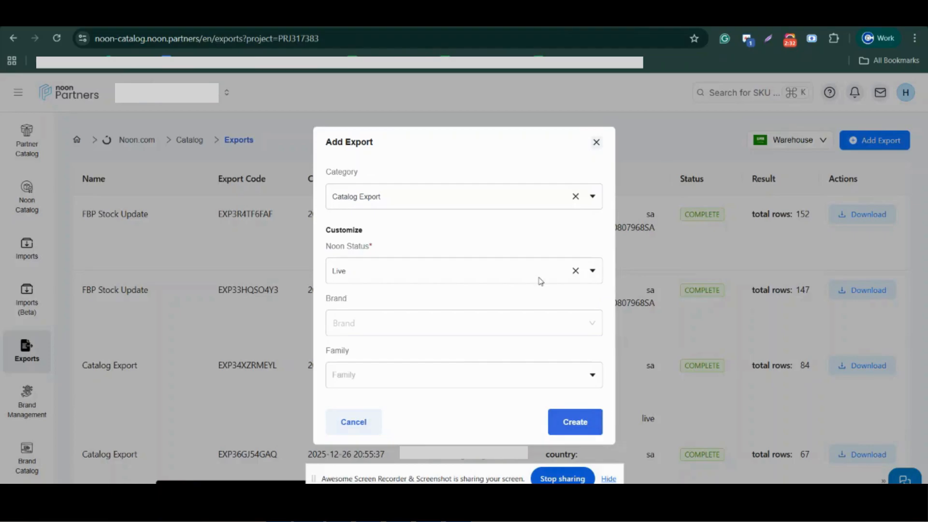
pyautogui.click(460, 269)
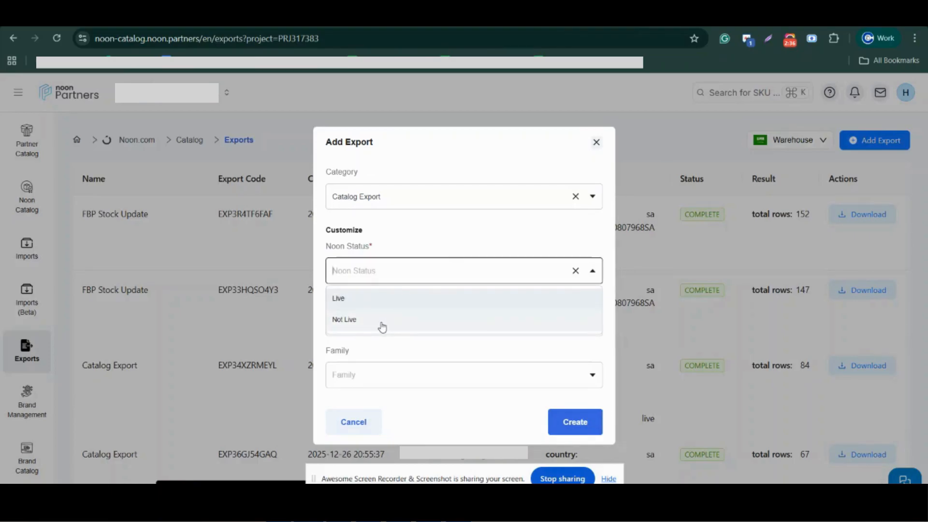
pyautogui.click(596, 148)
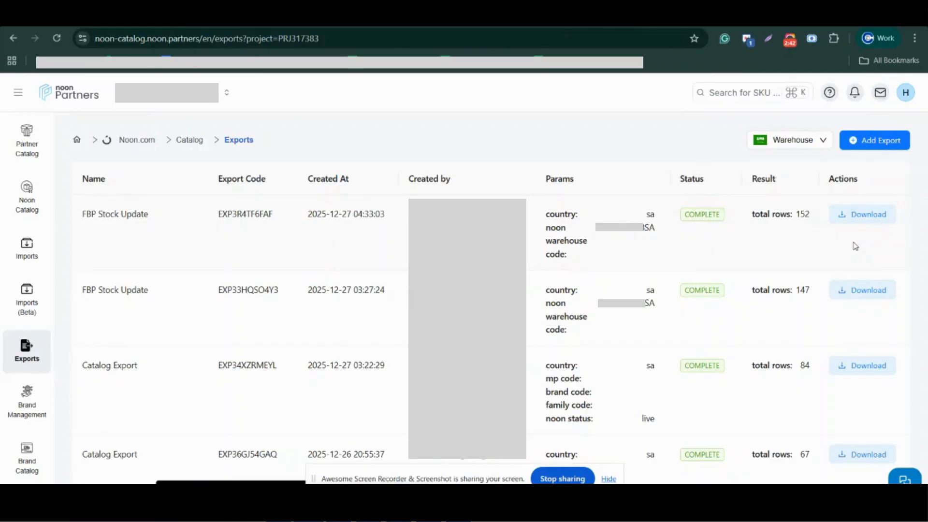
# Switch to Commercium's Noon products page, examine the products list upload form, and close it.
pyautogui.click(855, 16)
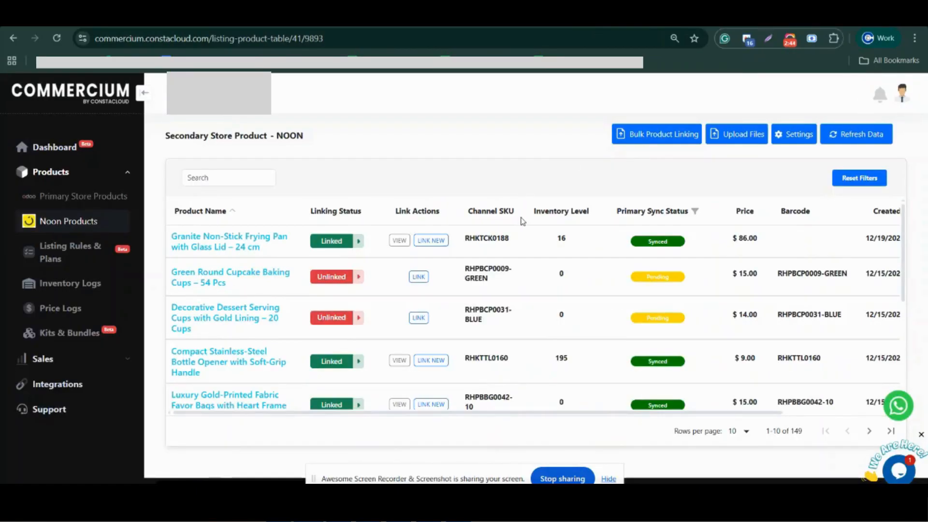
pyautogui.click(734, 138)
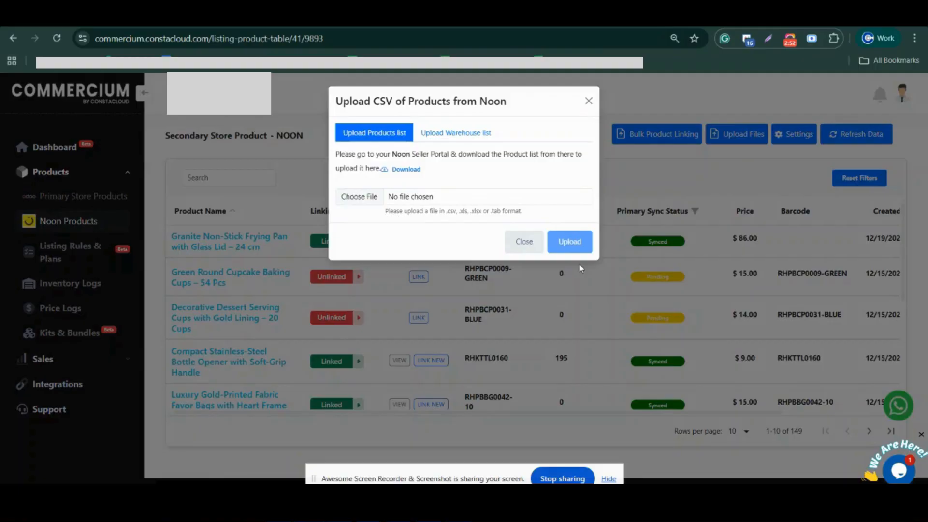
pyautogui.click(588, 103)
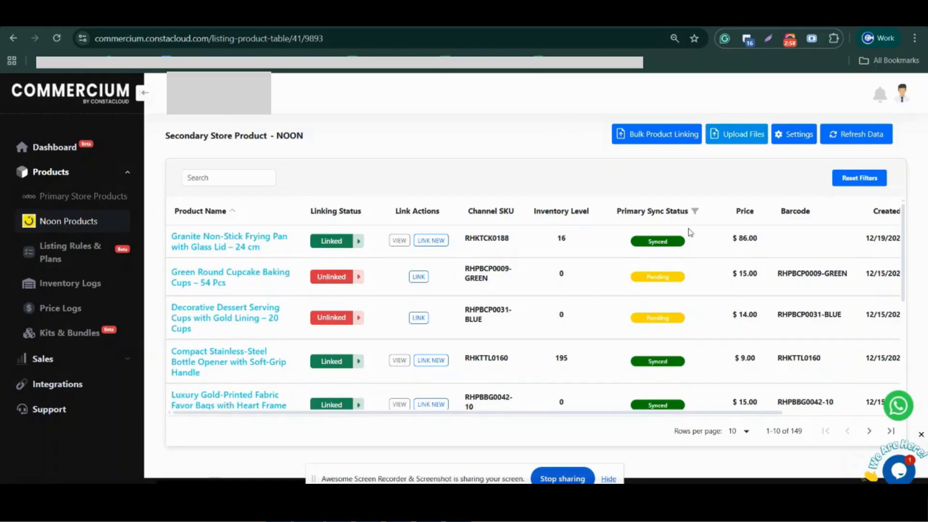
# Examine the Upload Warehouse list form for Noon and close it.
pyautogui.click(745, 140)
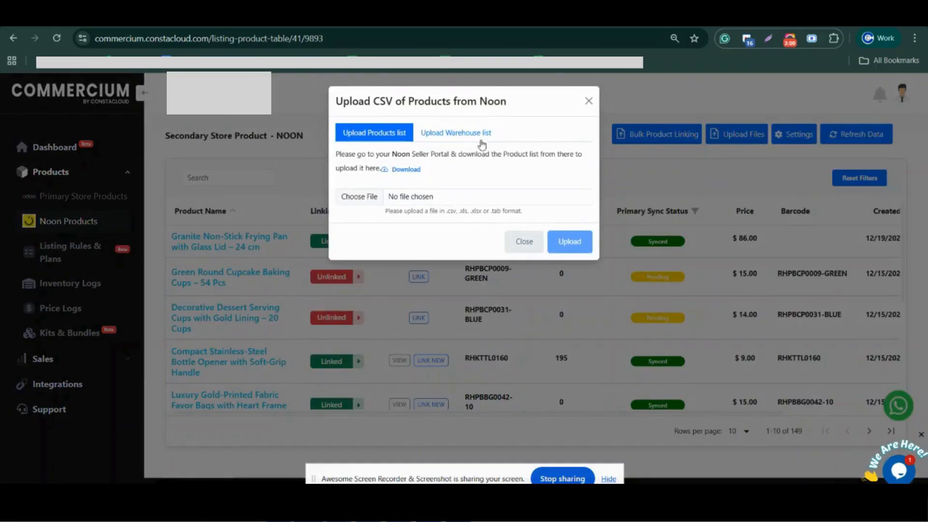
pyautogui.click(441, 141)
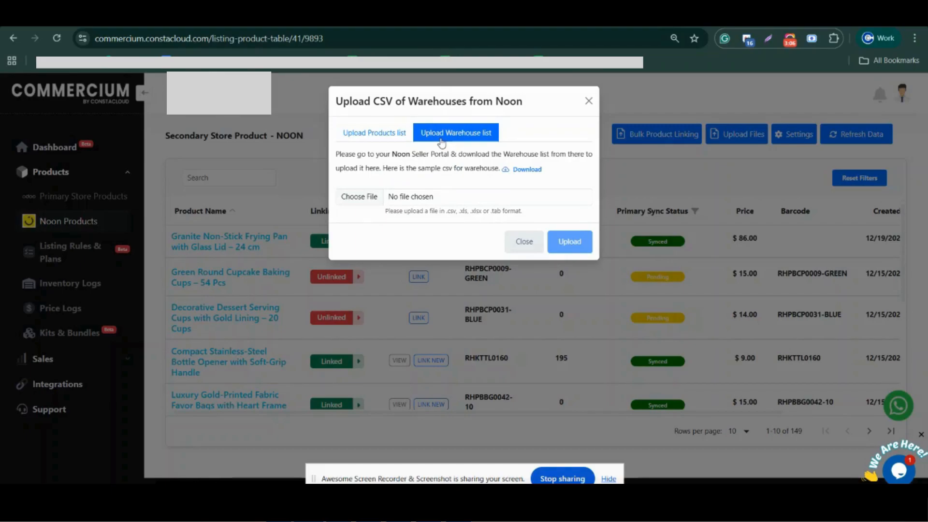
pyautogui.moveTo(387, 481)
pyautogui.mouseDown()
pyautogui.moveTo(393, 454)
pyautogui.moveTo(374, 460)
pyautogui.moveTo(372, 472)
pyautogui.mouseUp()
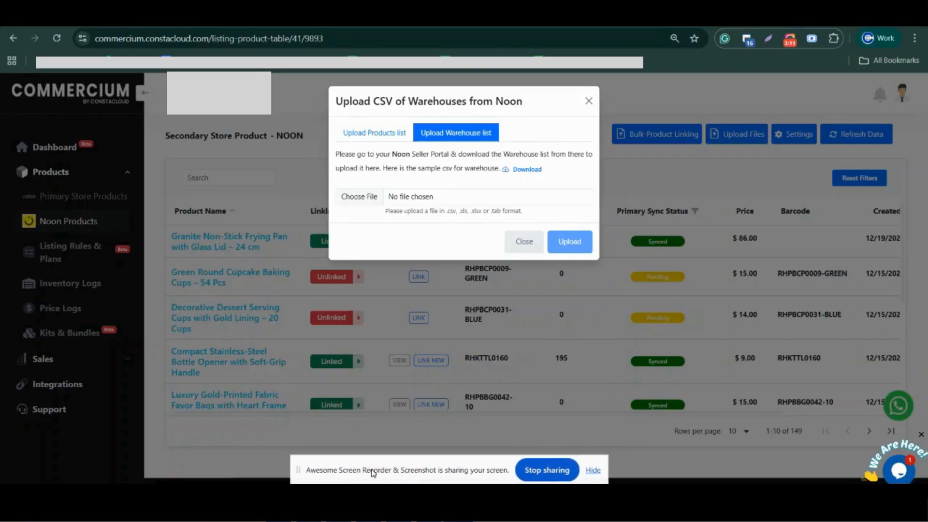
pyautogui.click(588, 100)
# Switch to the Noon warehouse spreadsheet in Excel and fit column B's width to the noon_warehouse_code header.
pyautogui.click(398, 504)
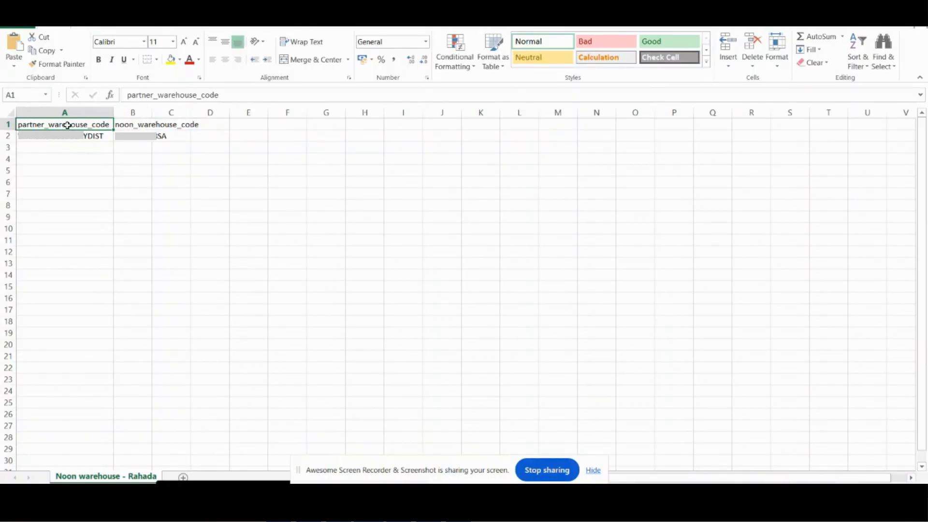
pyautogui.click(140, 128)
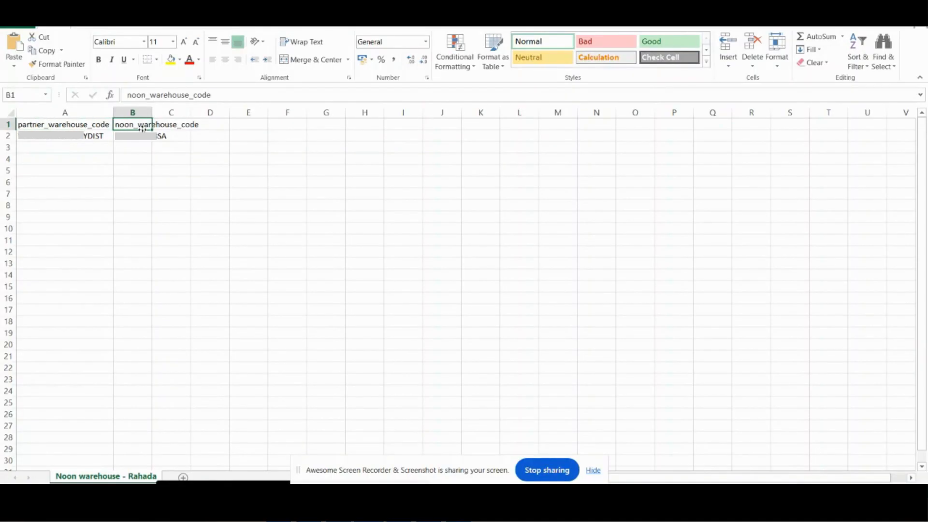
pyautogui.doubleClick(149, 112)
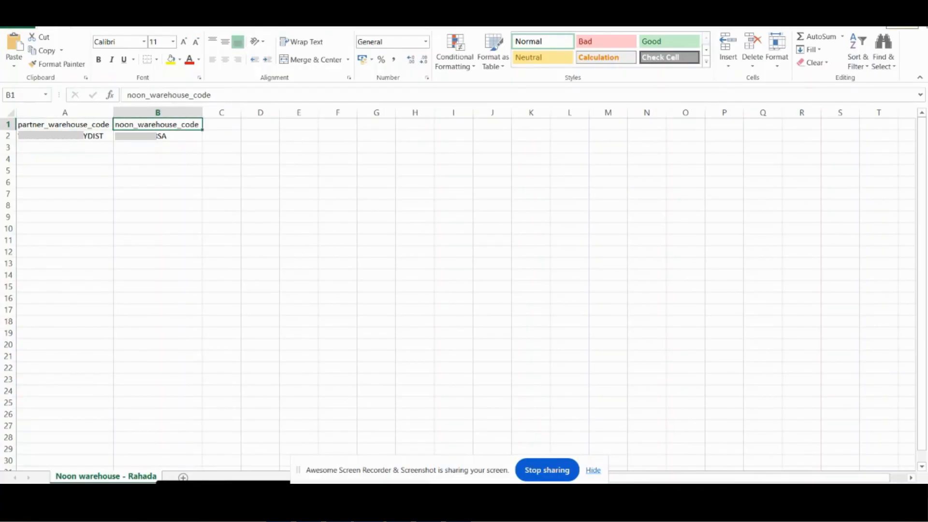
# Switch to Noon Partners' Warehouse Settings, locate Warehouse under Fulfilled by Partner, and go back to the FBP Warehouses list.
pyautogui.click(884, 8)
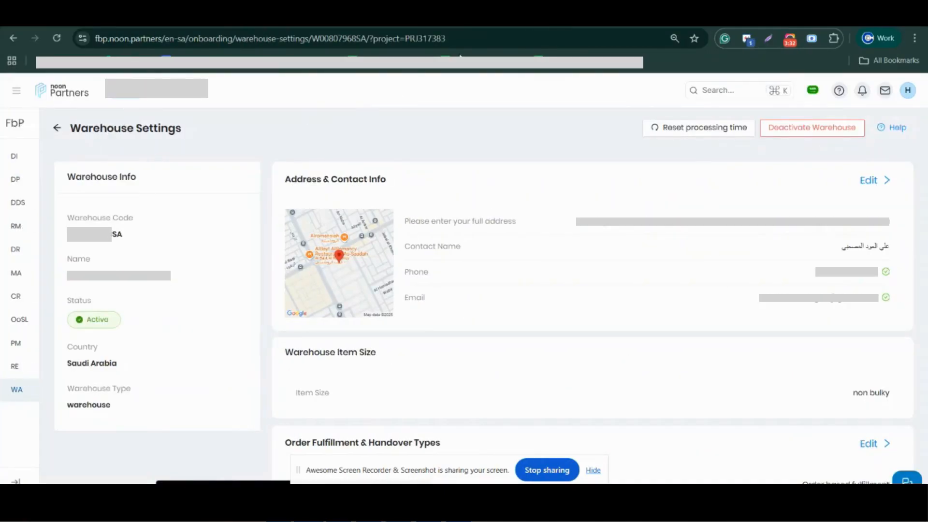
pyautogui.click(17, 93)
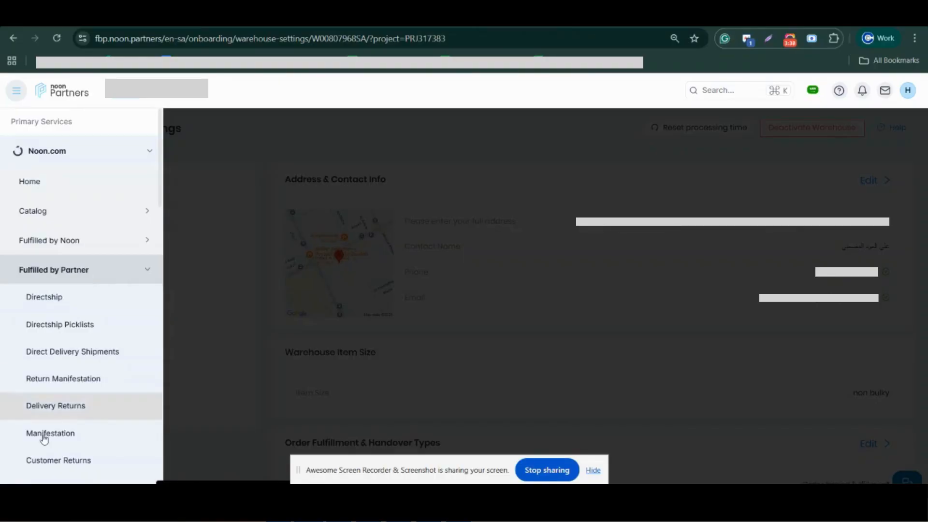
pyautogui.scroll(-5, 55, 420)
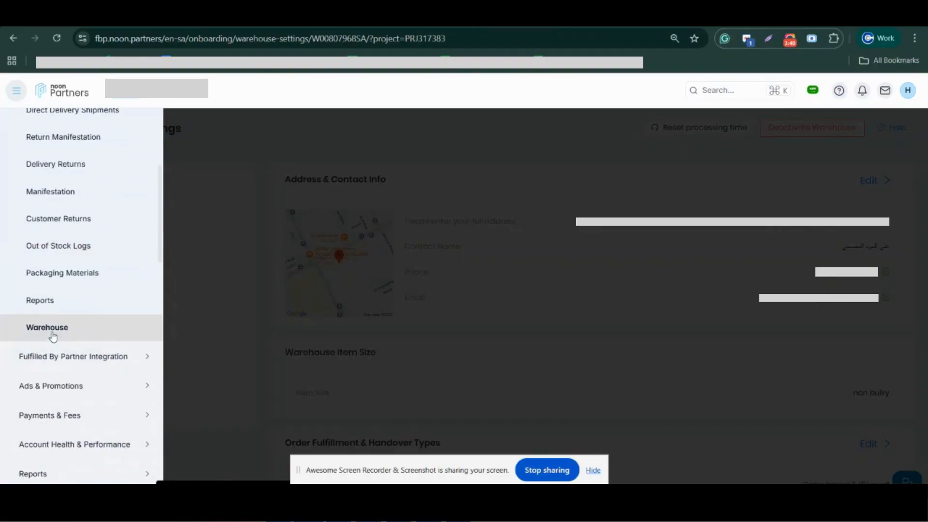
pyautogui.click(256, 215)
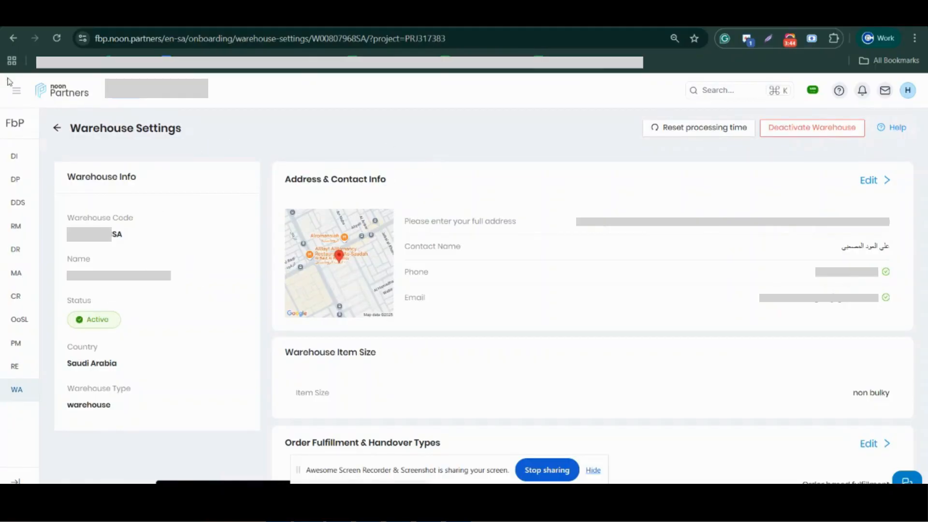
pyautogui.click(58, 130)
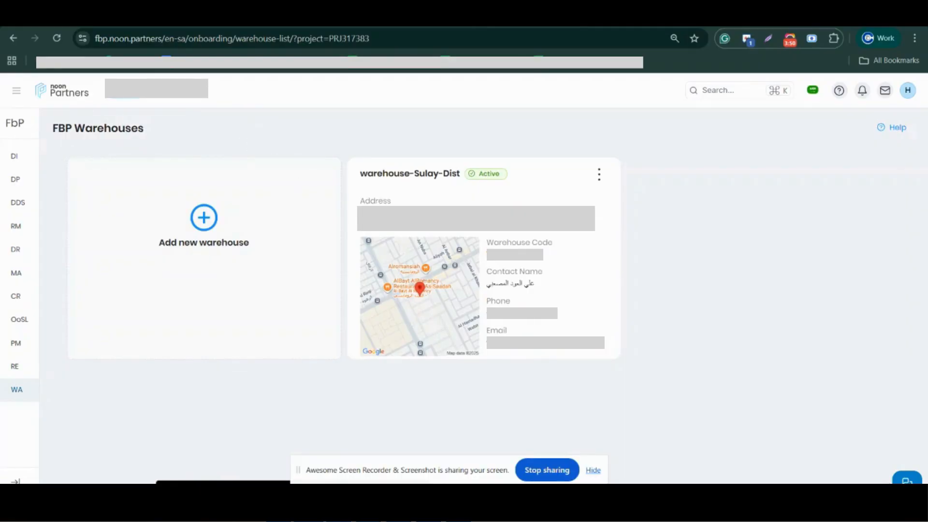
# Open the browser's developer tools on the FBP Warehouses page and show the network requests.
pyautogui.rightClick(677, 171)
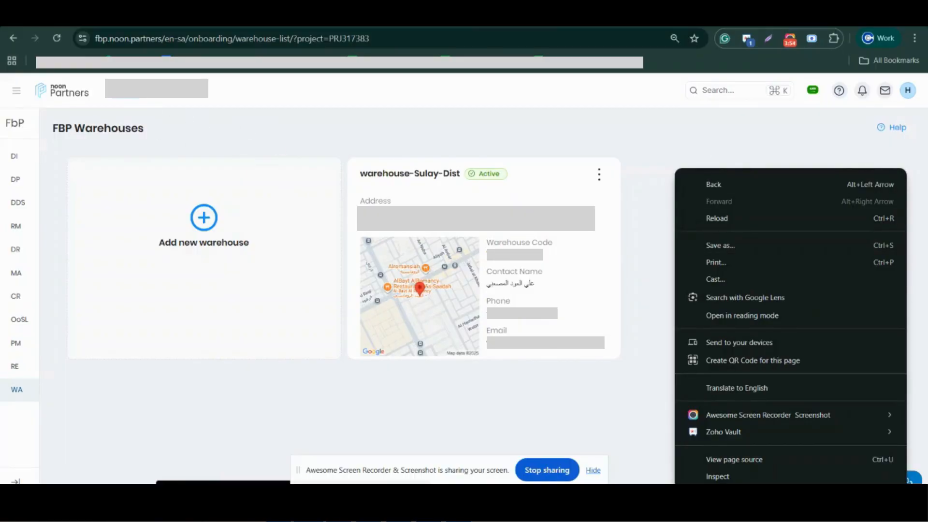
pyautogui.click(737, 477)
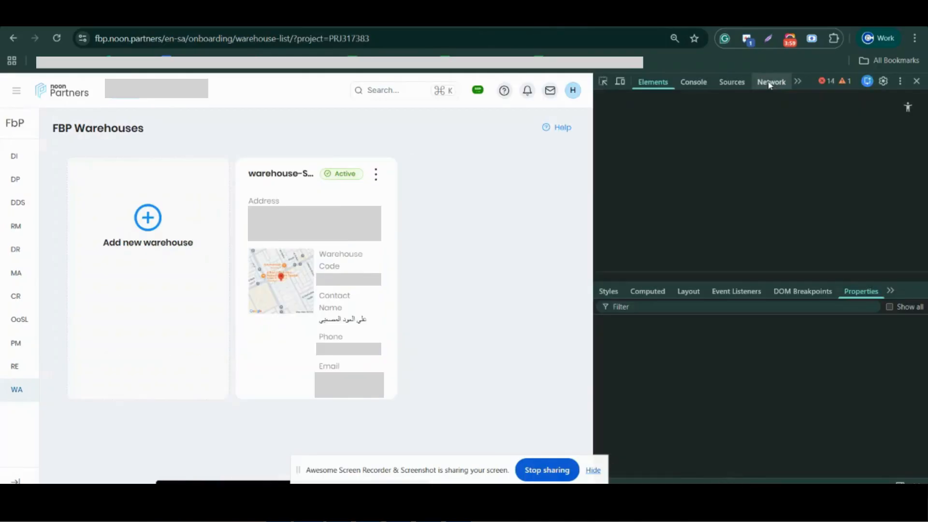
pyautogui.click(770, 83)
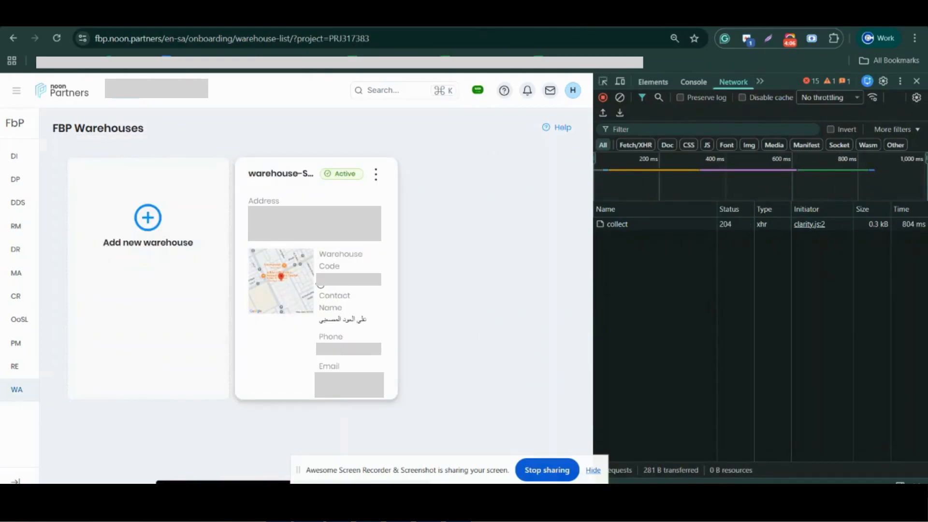
# Open the active FBP warehouse's settings and select the partnerCode value in the warehouse request's network response.
pyautogui.click(371, 285)
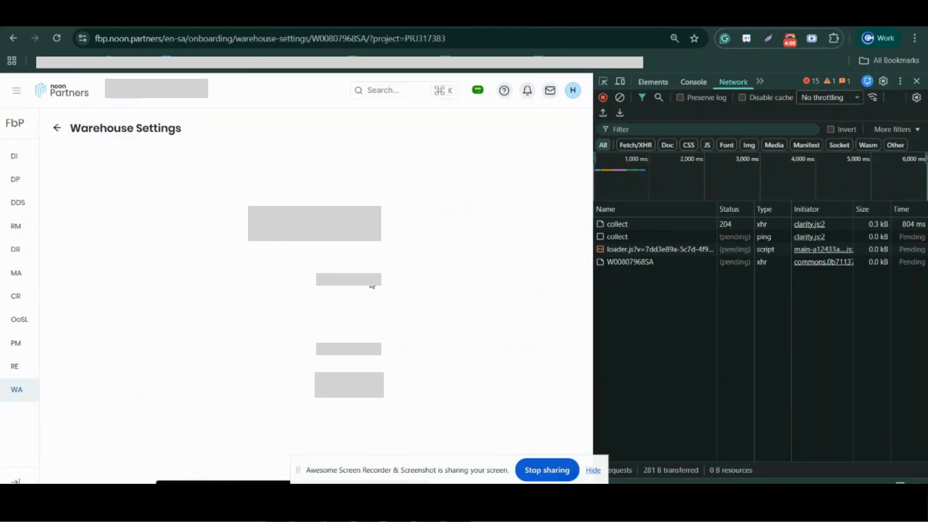
pyautogui.moveTo(72, 248)
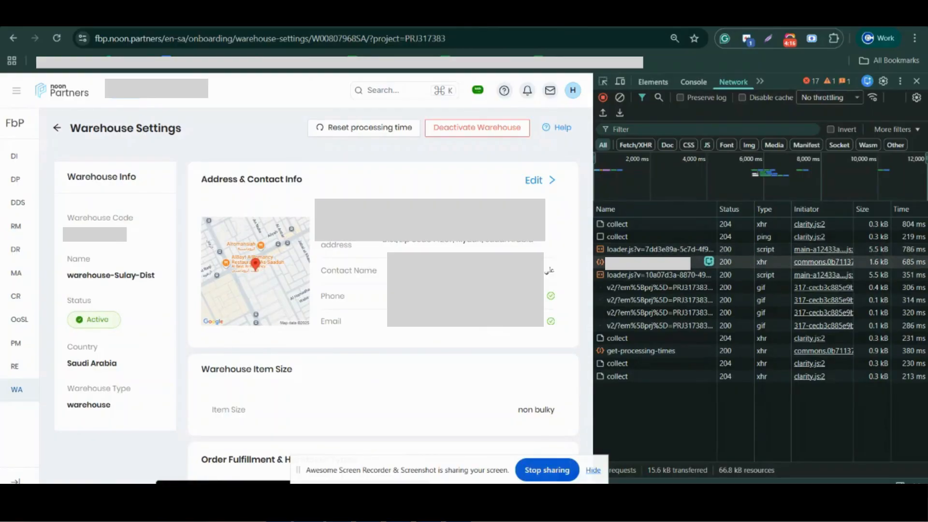
pyautogui.click(620, 262)
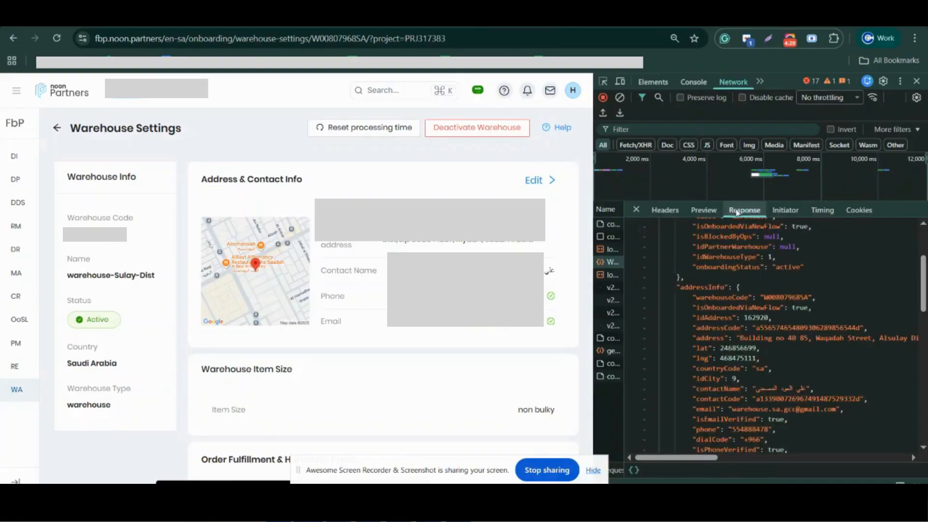
pyautogui.scroll(3, 716, 267)
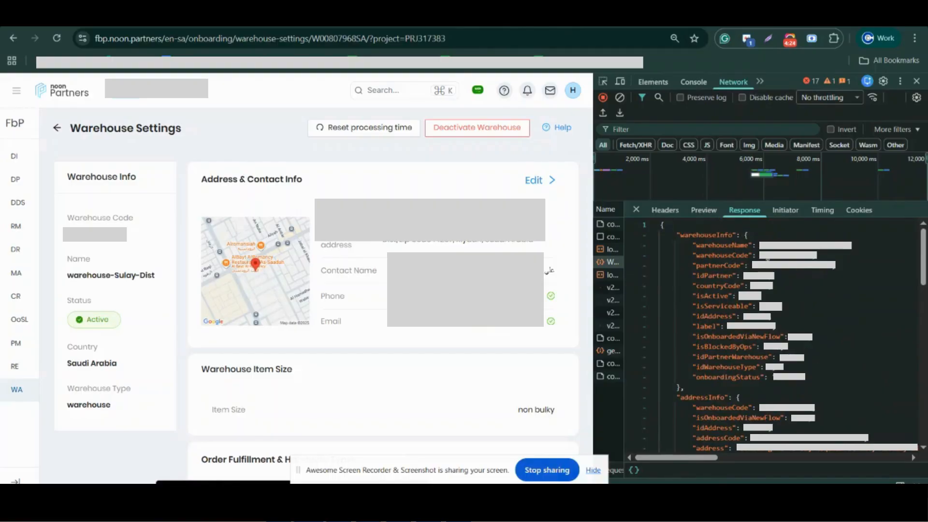
pyautogui.moveTo(758, 267); pyautogui.dragTo(827, 271)
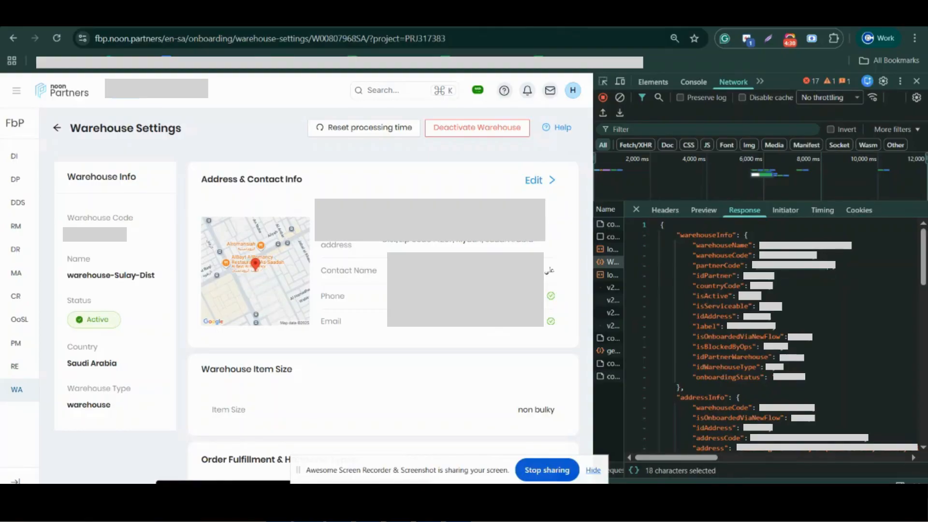
# Switch to the Noon warehouse spreadsheet in Excel, check the partner_warehouse_code cell A2, and return to Noon Partners' Warehouse Settings.
pyautogui.hotkey('alt', 'Tab')
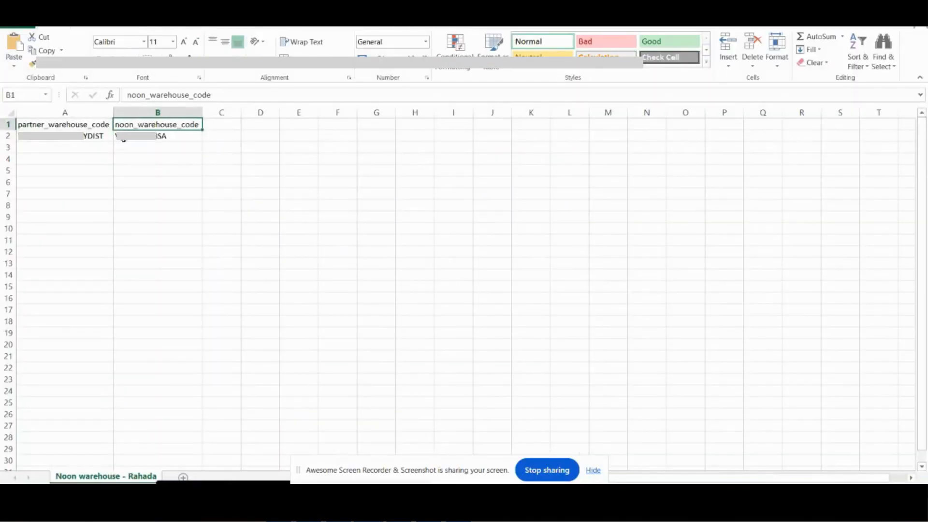
pyautogui.click(57, 138)
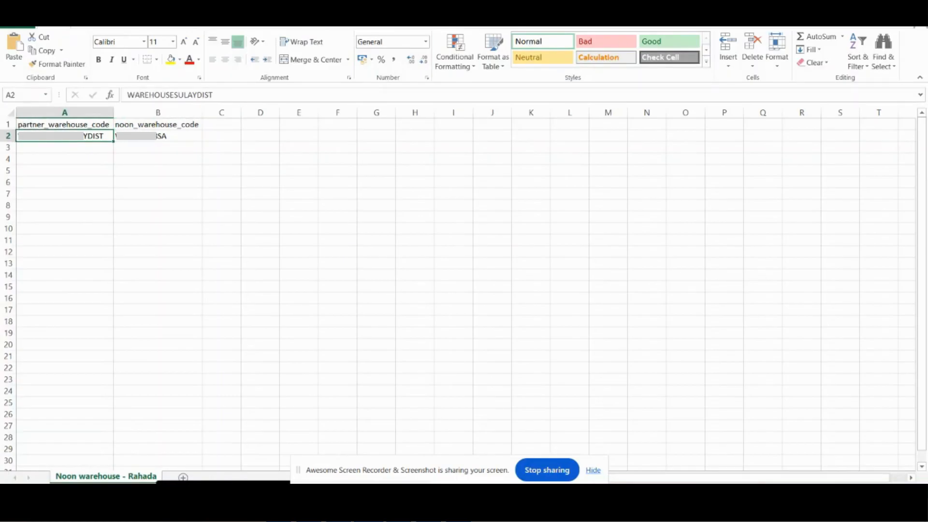
pyautogui.hotkey('alt', 'Tab')
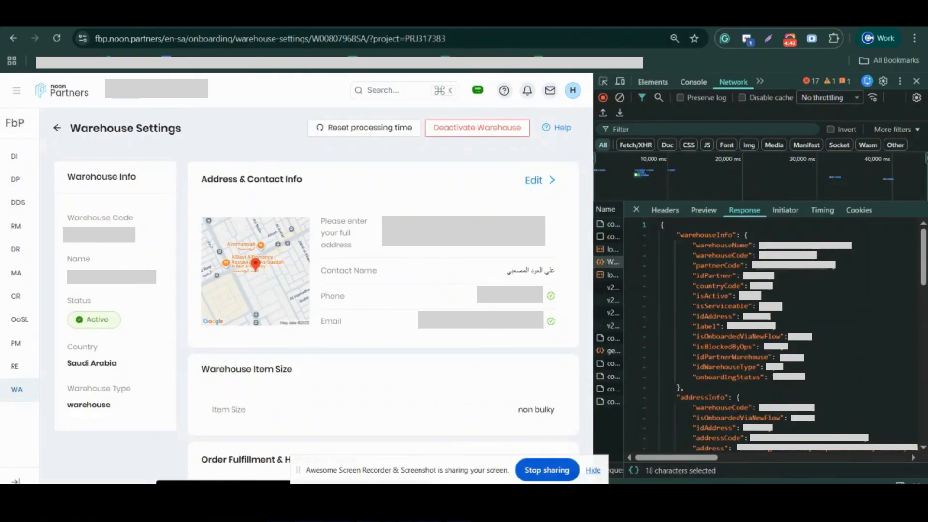
pyautogui.hotkey('alt', 'Tab')
# Switch to Commercium's Noon products page, view the Upload Warehouse list form, and close it.
pyautogui.hotkey('alt', 'Tab')
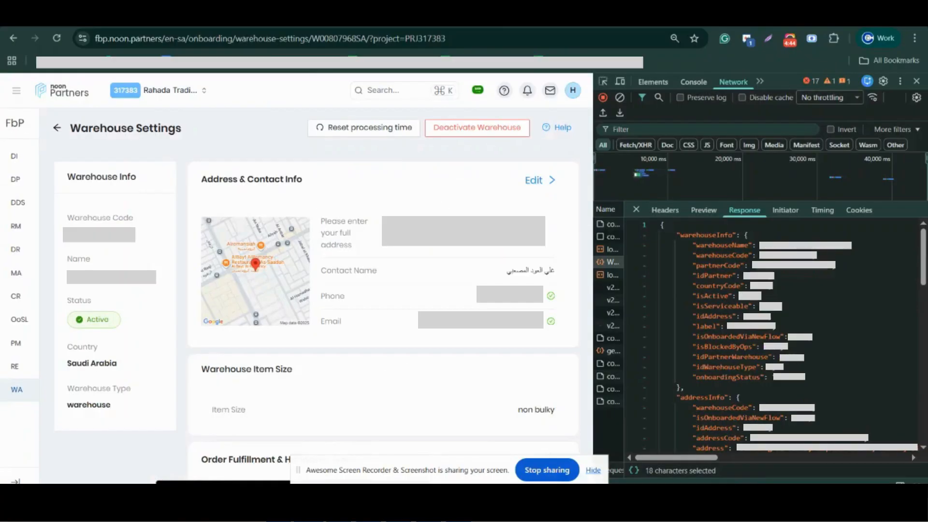
pyautogui.hotkey('alt', 'Tab')
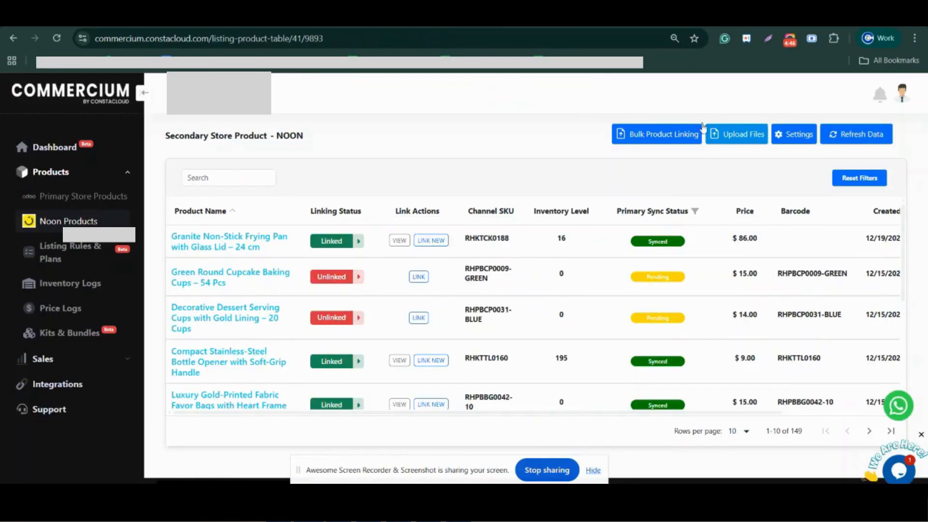
pyautogui.click(728, 141)
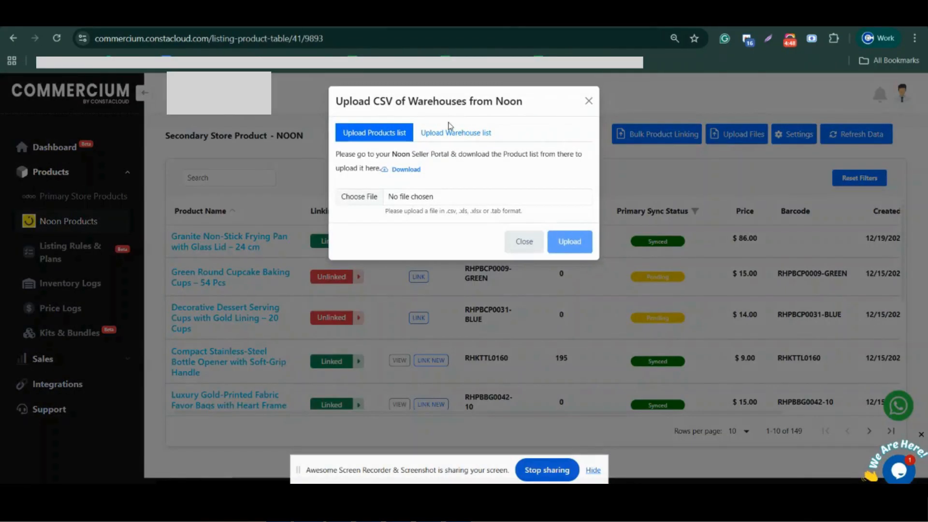
pyautogui.click(455, 143)
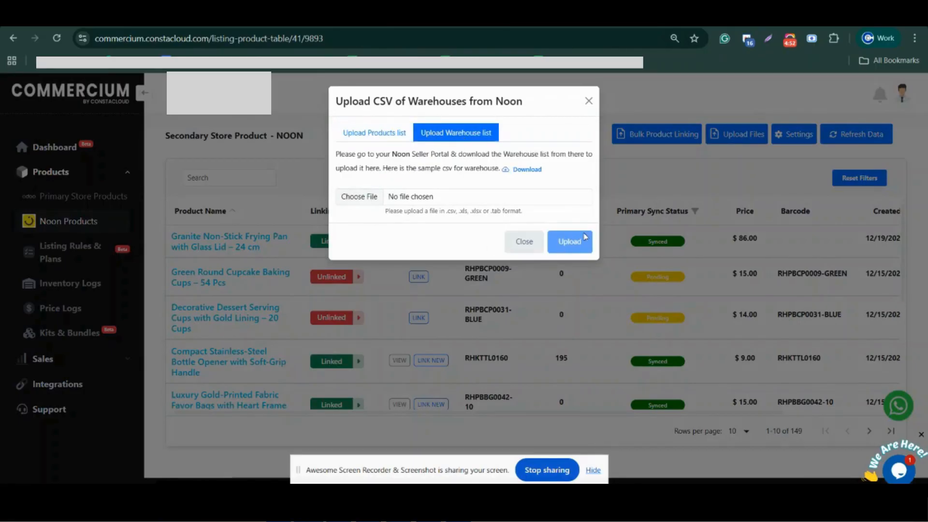
pyautogui.click(589, 100)
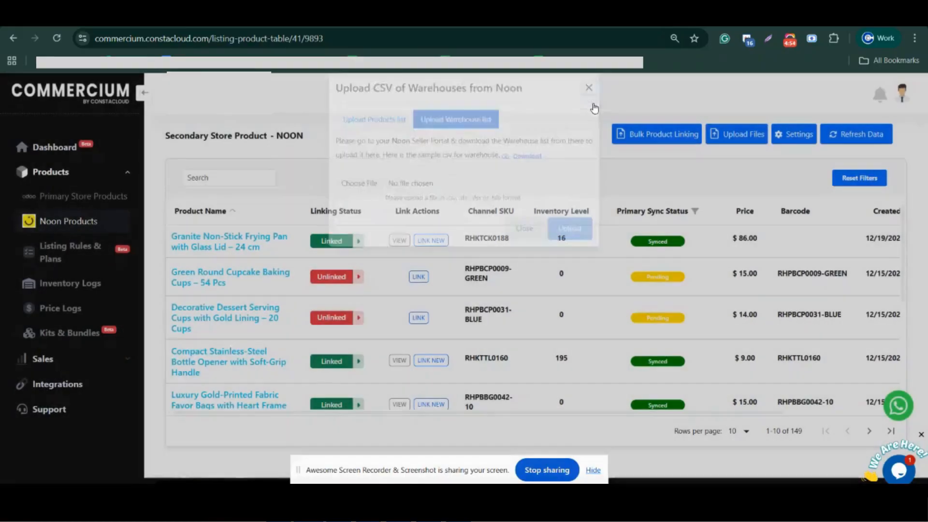
# Open the Noon integration's settings from the active integrations and review its product identifier mapping.
pyautogui.click(75, 393)
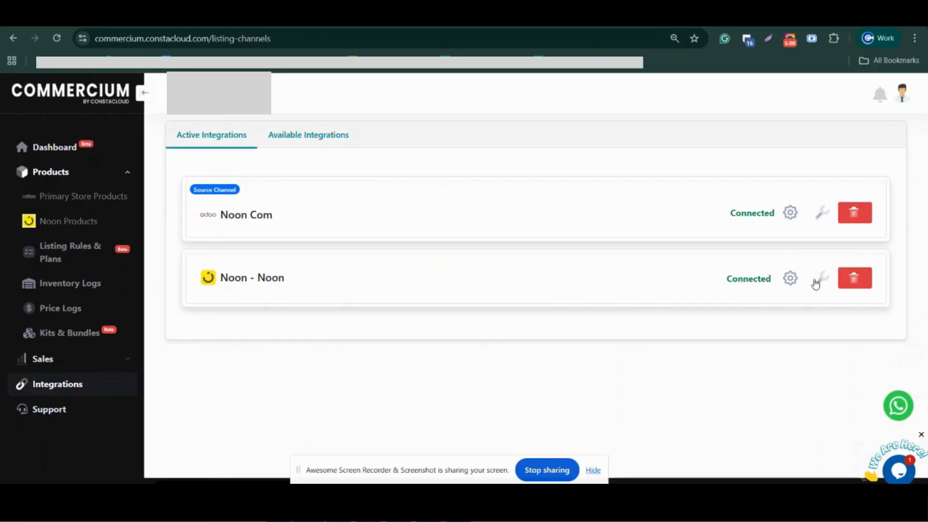
pyautogui.click(789, 278)
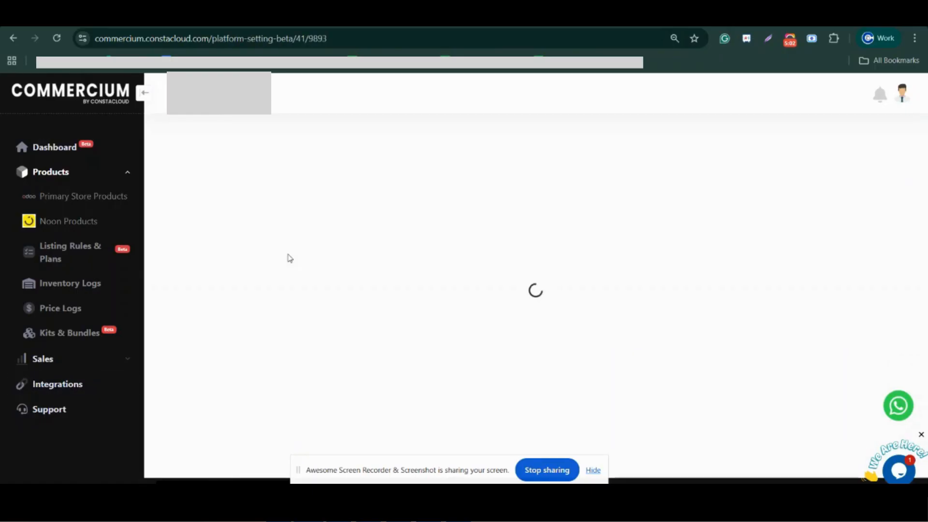
pyautogui.scroll(-2, 296, 294)
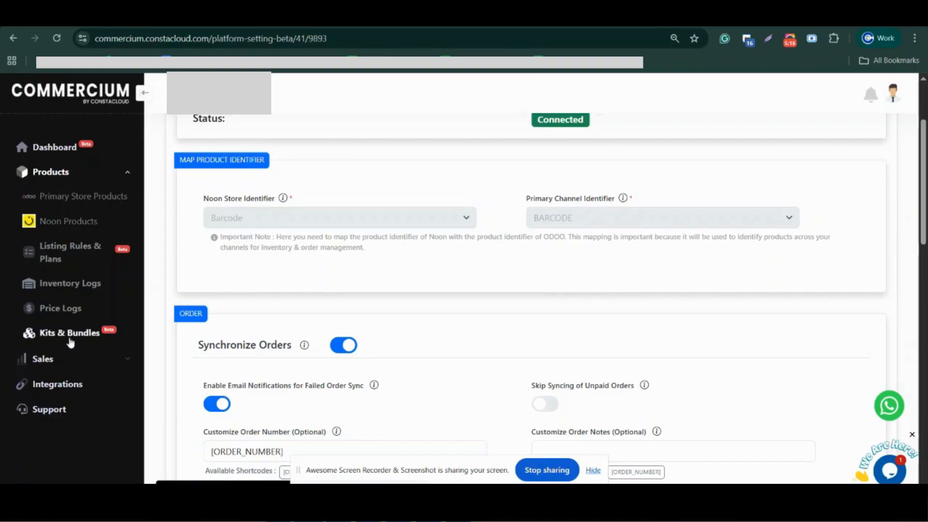
pyautogui.scroll(-3, 301, 325)
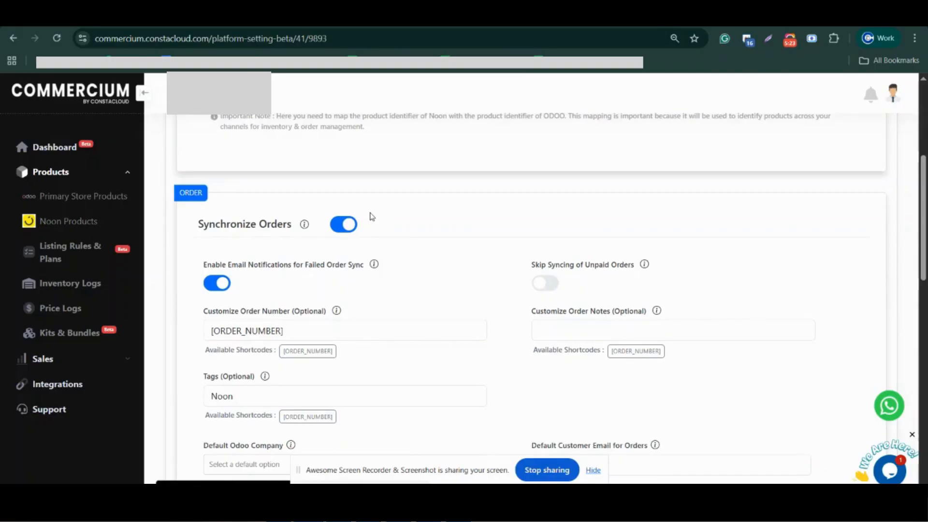
# Review the Enable Email Notifications for Failed Order Sync setting in the Order section.
pyautogui.scroll(-3, 333, 285)
pyautogui.moveTo(203, 143); pyautogui.dragTo(367, 151)
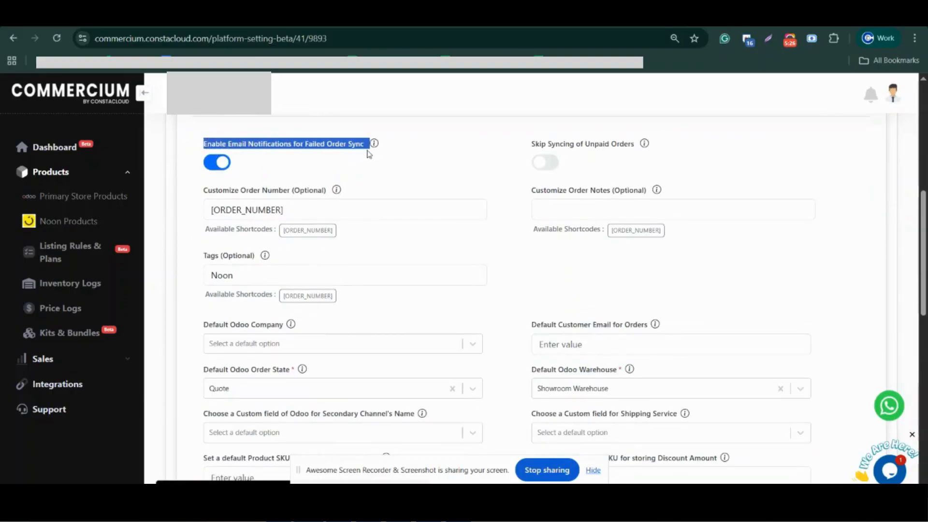
pyautogui.click(387, 158)
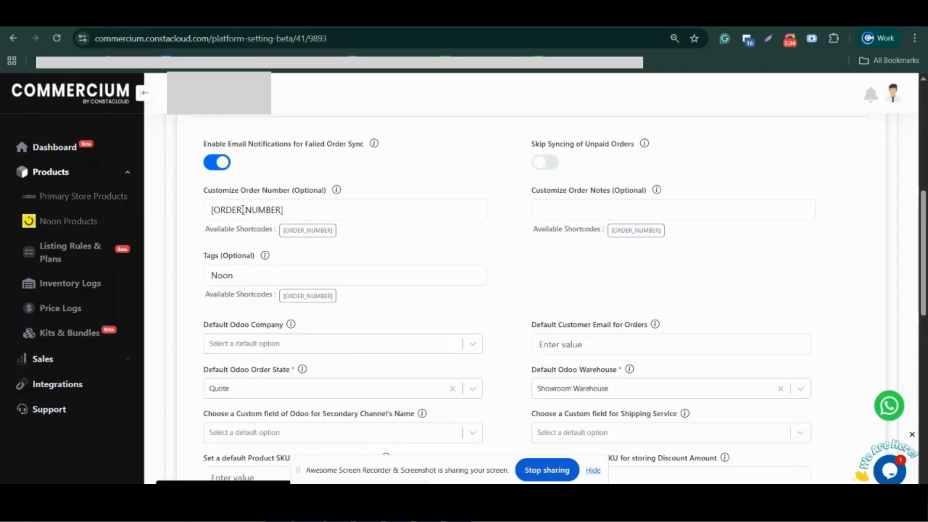
# Preview the suggested formats for the Customize Order Number field and the suggestions for the Tags field.
pyautogui.moveTo(288, 211); pyautogui.dragTo(184, 201)
pyautogui.click(396, 210)
pyautogui.click(448, 196)
pyautogui.click(314, 207)
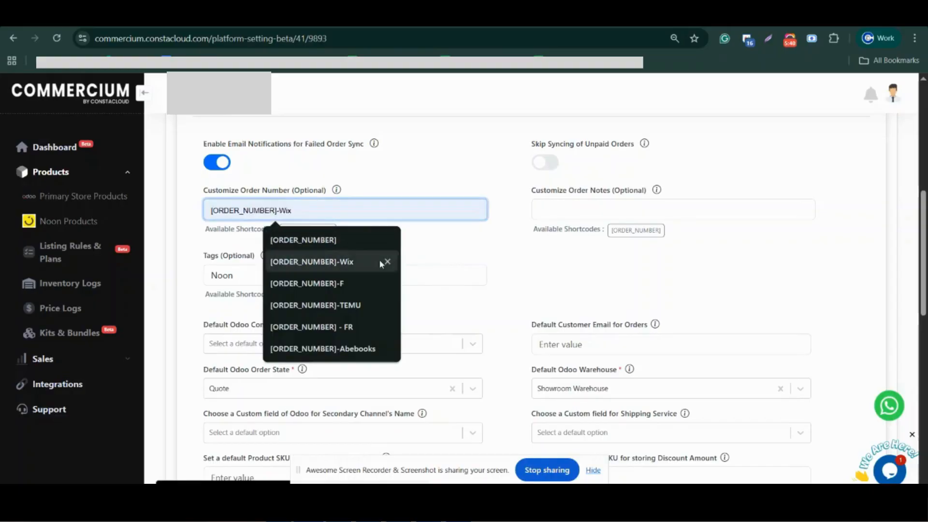
pyautogui.click(491, 245)
pyautogui.click(242, 276)
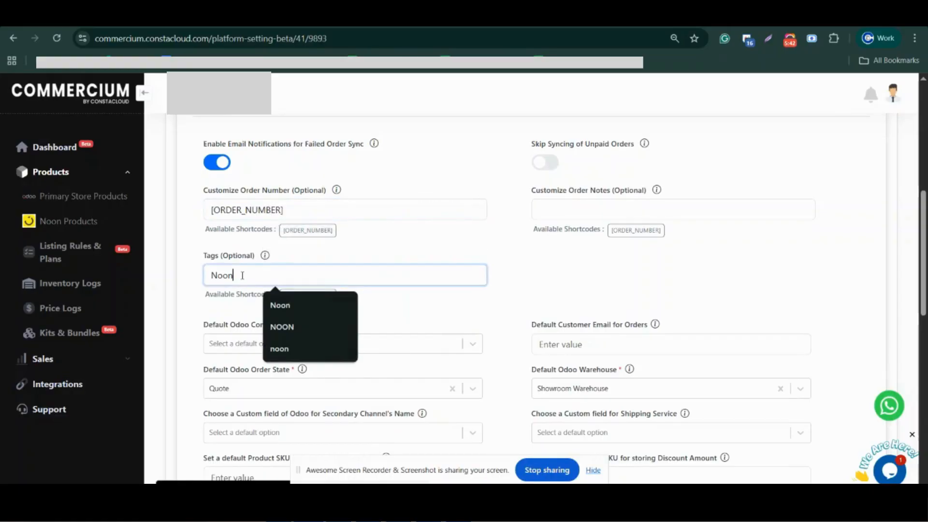
# Examine the optional and required default fields in the Order section, from Default Odoo Company to Default Fiscal Position.
pyautogui.scroll(-5, 317, 311)
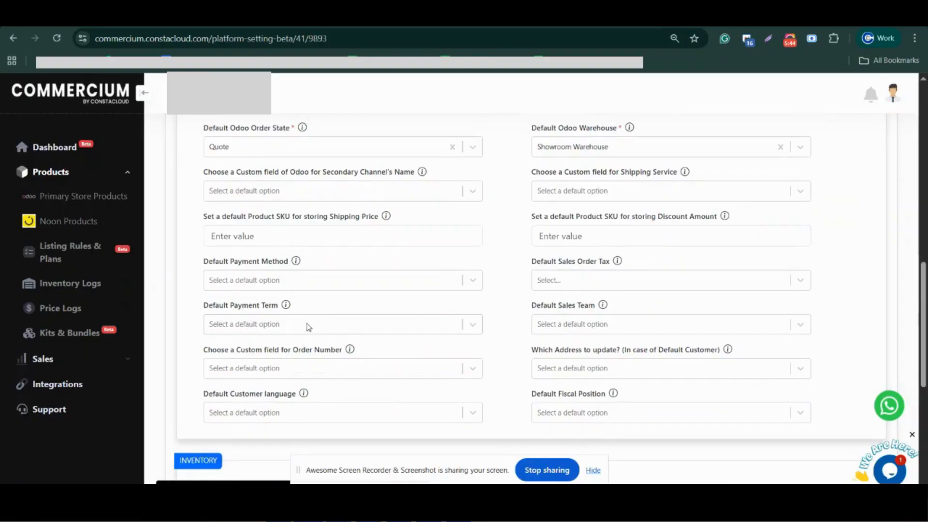
pyautogui.scroll(8, 312, 327)
pyautogui.scroll(-4, 302, 311)
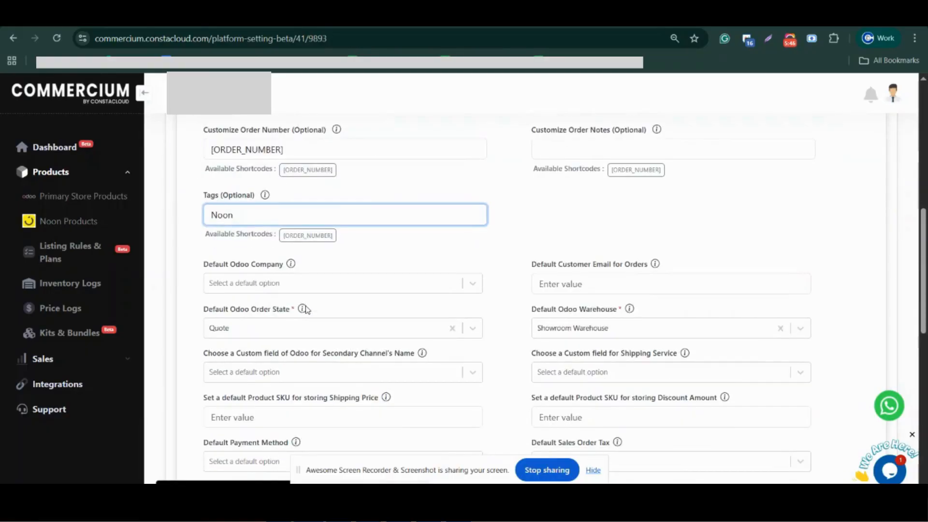
pyautogui.scroll(-4, 307, 309)
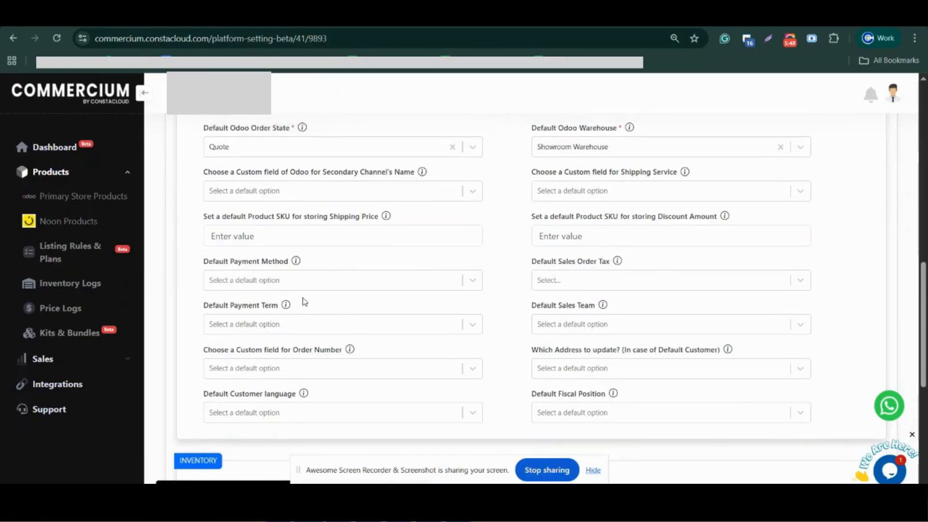
pyautogui.scroll(5, 309, 304)
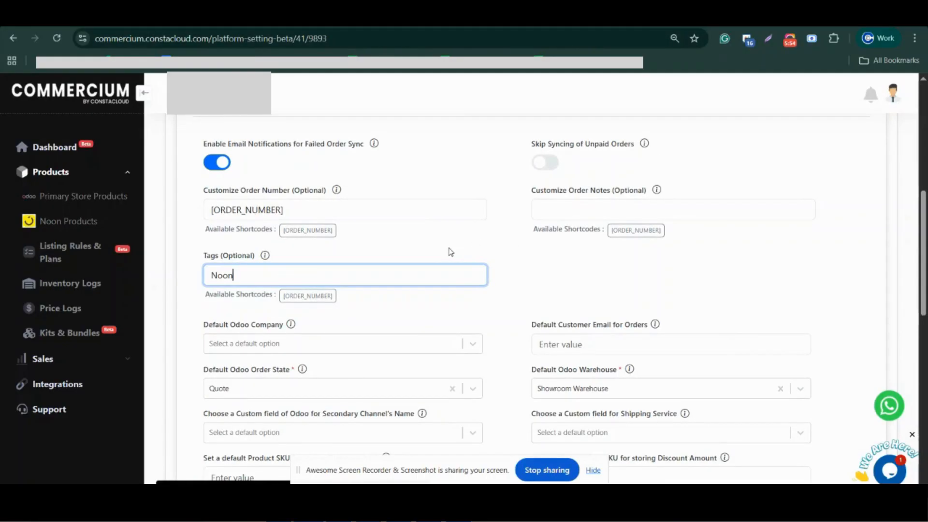
pyautogui.scroll(-3, 449, 250)
pyautogui.scroll(-5, 449, 251)
pyautogui.scroll(3, 451, 255)
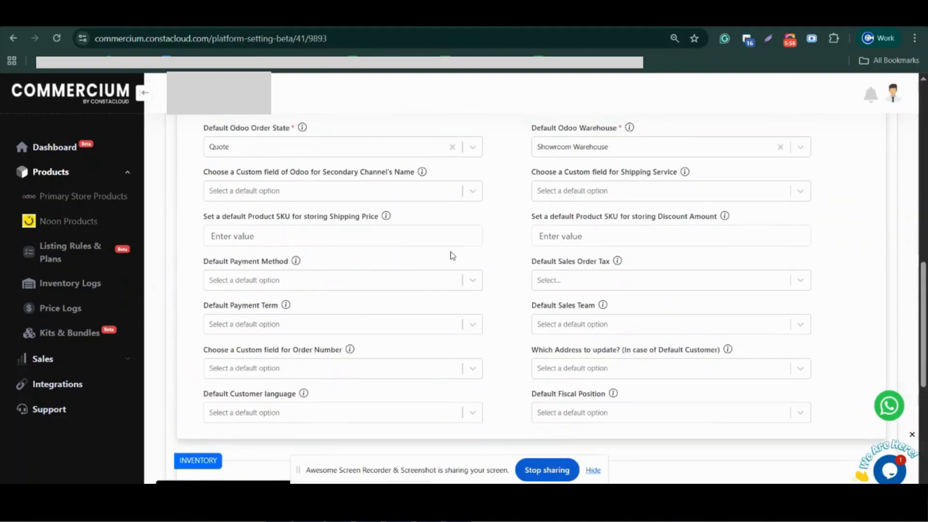
pyautogui.scroll(2, 449, 257)
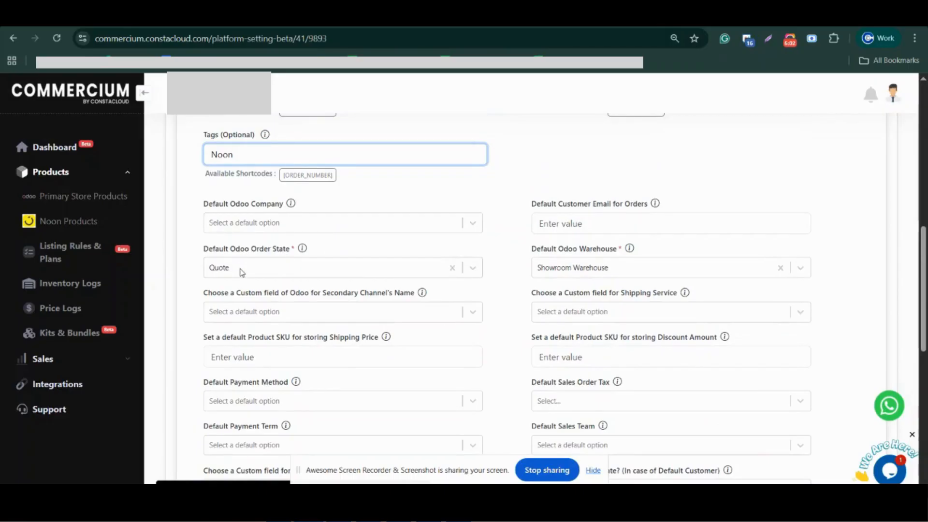
# Check the available options for Default Odoo Order State and Default Odoo Warehouse, keeping the current selections.
pyautogui.click(241, 271)
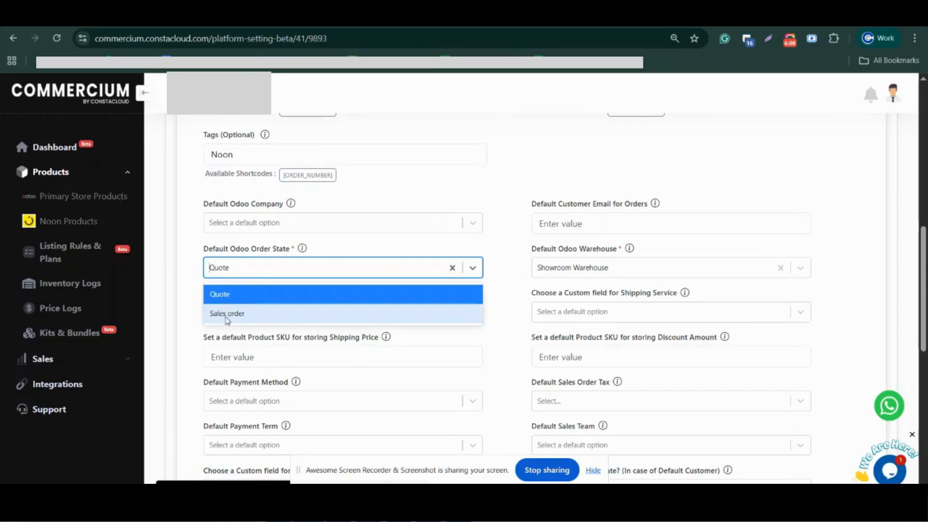
pyautogui.click(611, 288)
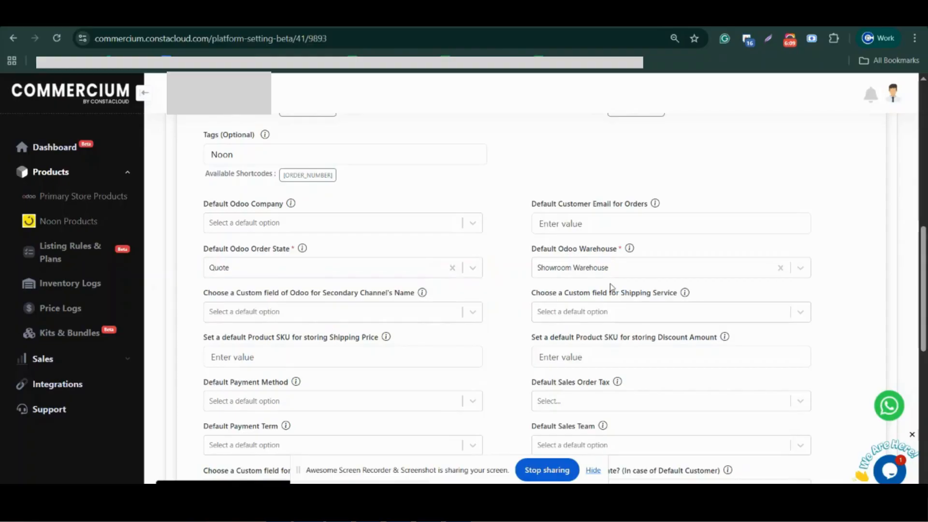
pyautogui.click(582, 270)
pyautogui.click(513, 247)
# Point out the Default Customer Email for Orders setting and place the cursor in its field.
pyautogui.doubleClick(564, 206)
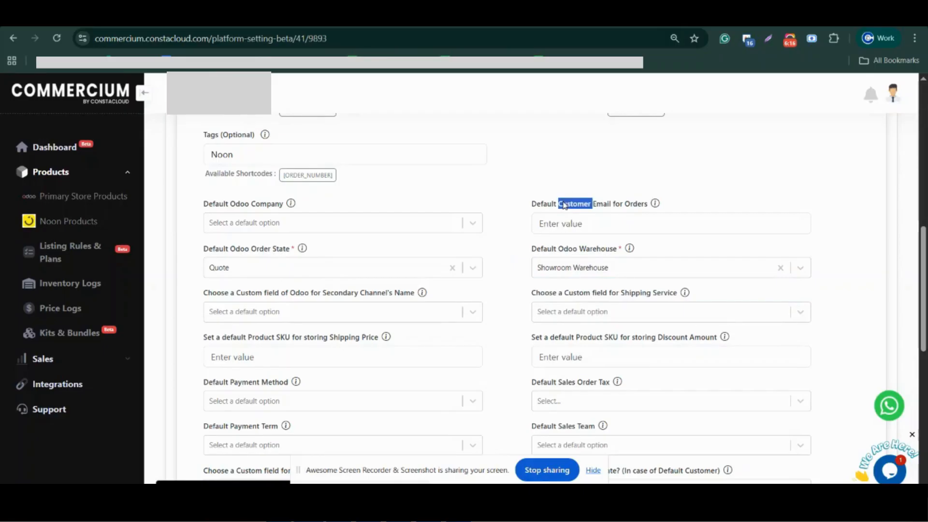
pyautogui.click(608, 220)
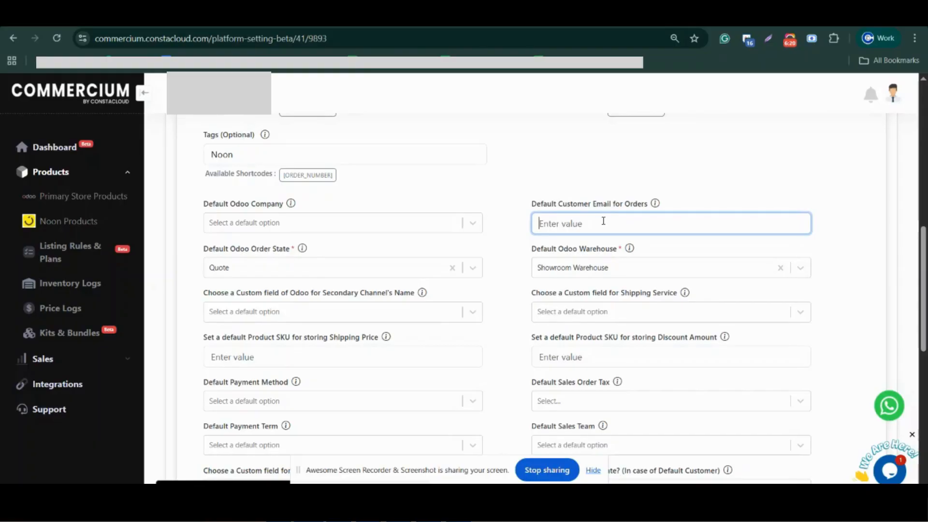
pyautogui.scroll(3, 506, 290)
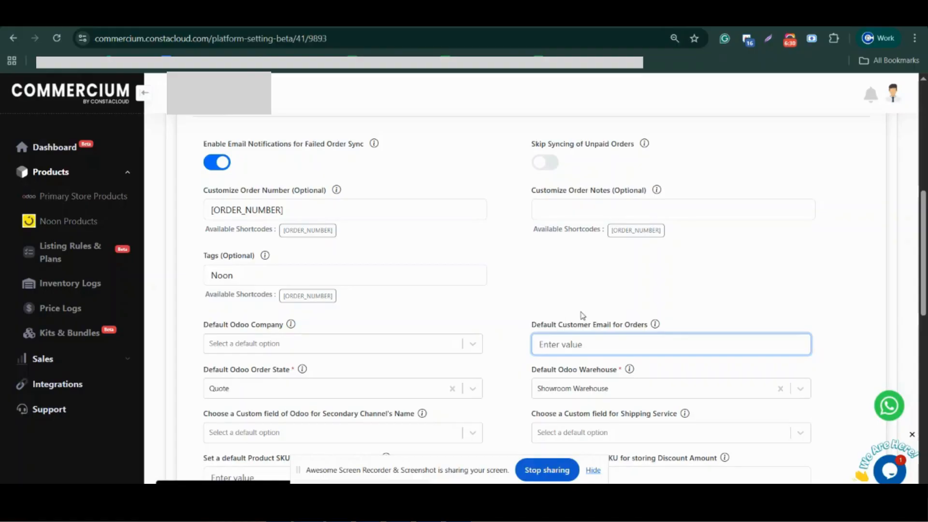
pyautogui.scroll(3, 325, 309)
# Check the available Noon and Odoo locations in the Inventory section's location mapping, keeping the current selections.
pyautogui.scroll(-8, 325, 309)
pyautogui.scroll(-3, 337, 300)
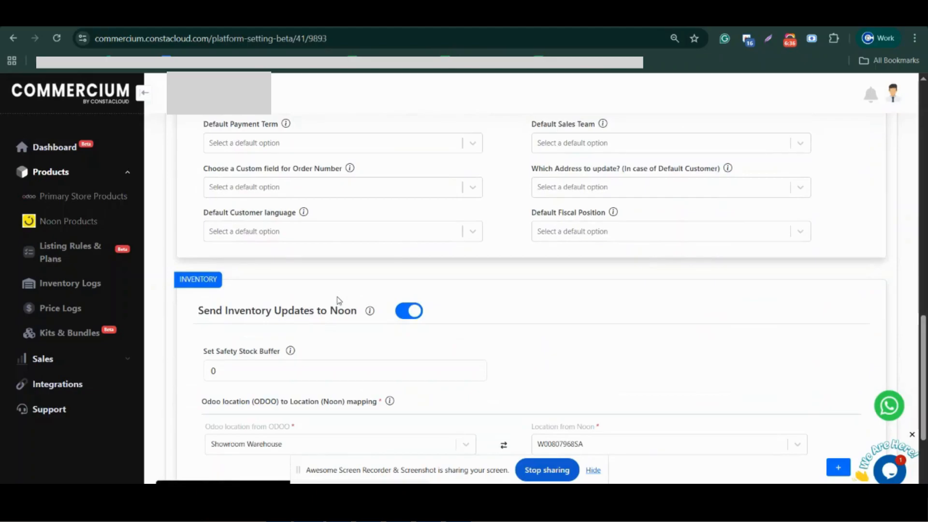
pyautogui.scroll(-3, 337, 300)
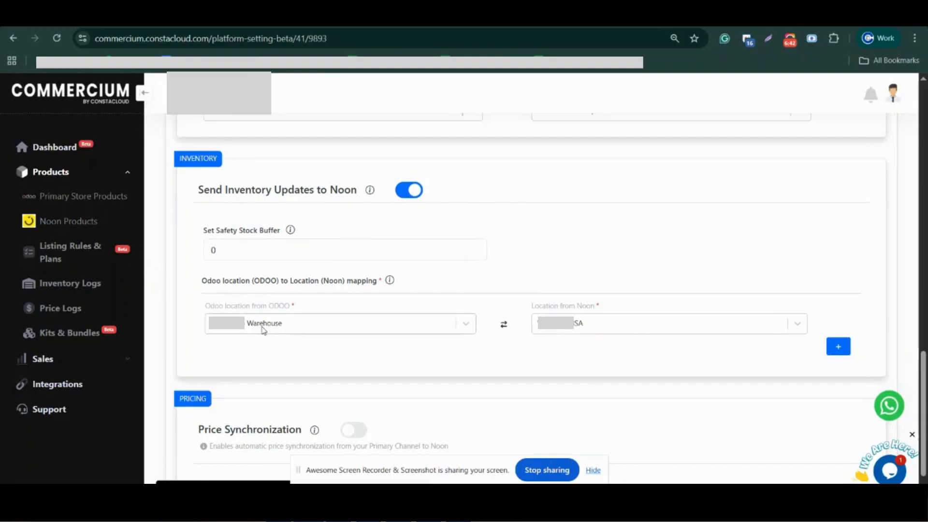
pyautogui.click(565, 330)
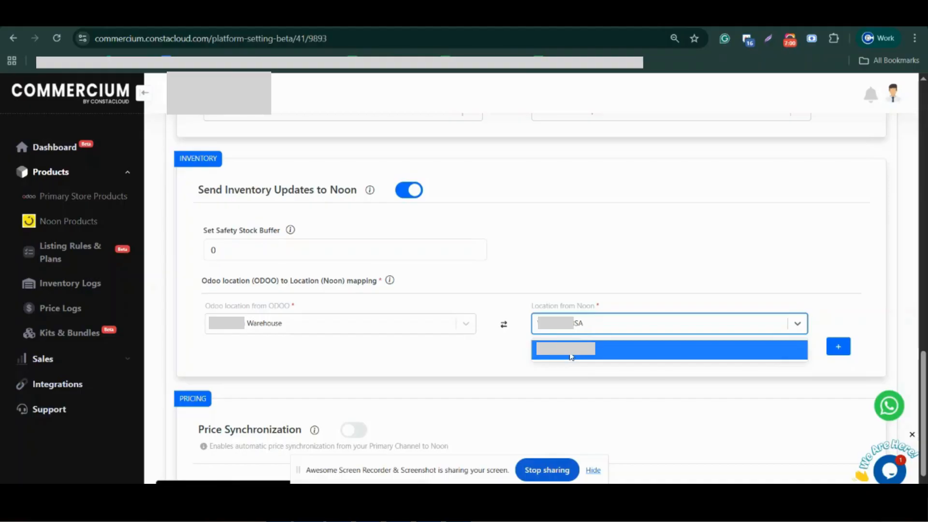
pyautogui.click(313, 324)
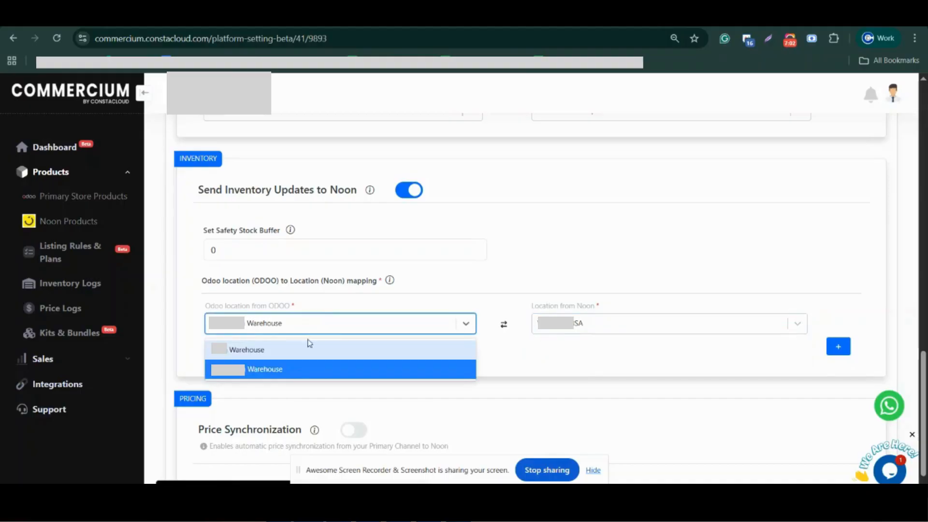
pyautogui.click(706, 359)
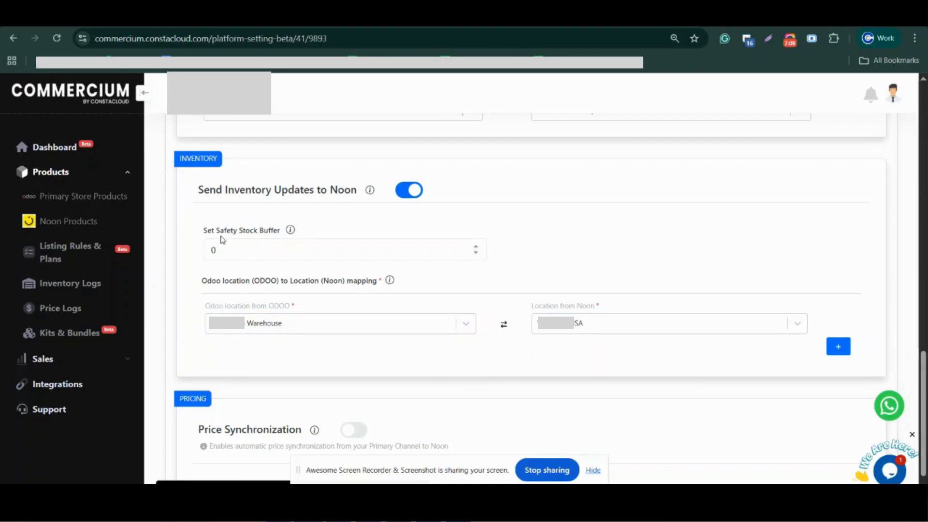
# Try a safety stock buffer of 1 and set it back to 0.
pyautogui.click(264, 256)
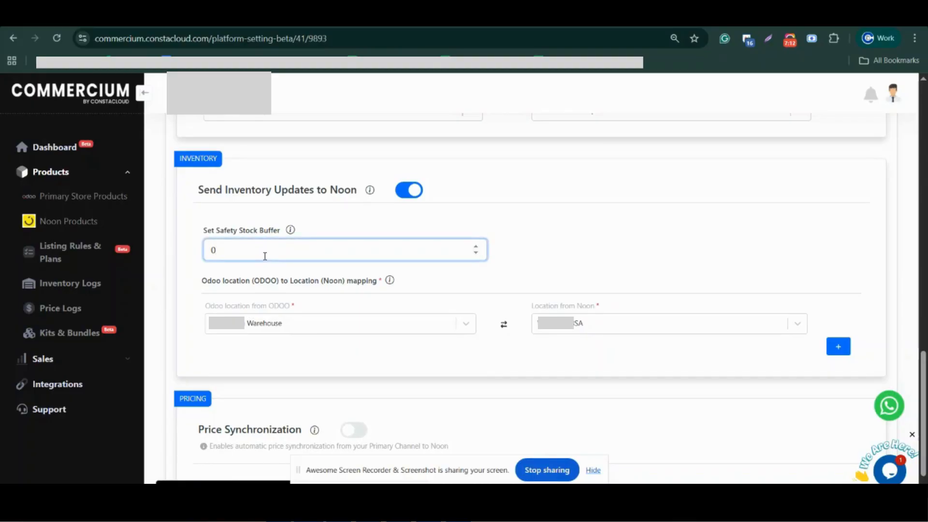
pyautogui.press('BackSpace')
pyautogui.write('1')
pyautogui.press('BackSpace')
pyautogui.write('0')
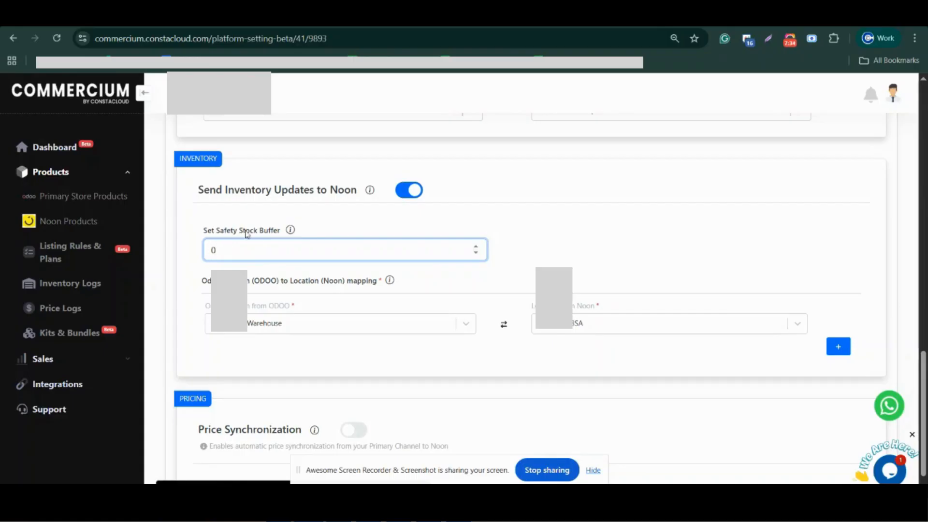
pyautogui.scroll(-1, 320, 312)
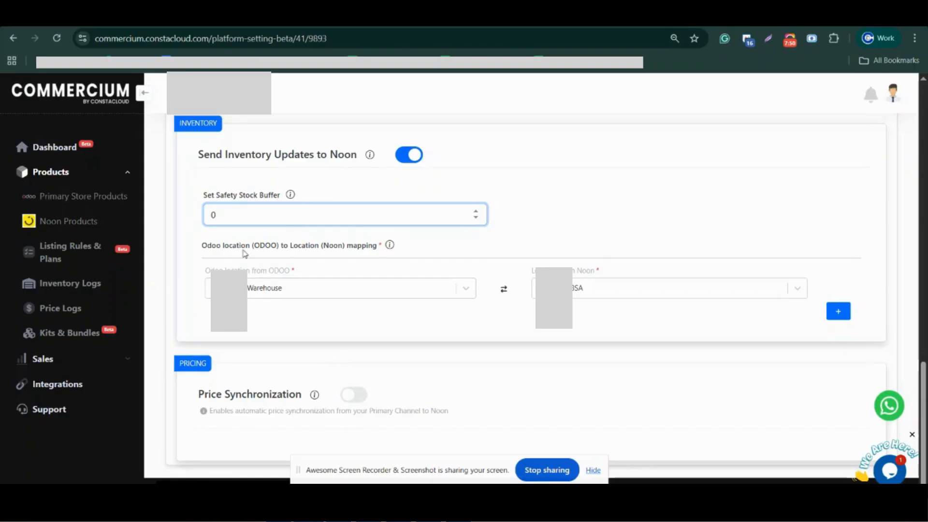
pyautogui.scroll(10, 471, 349)
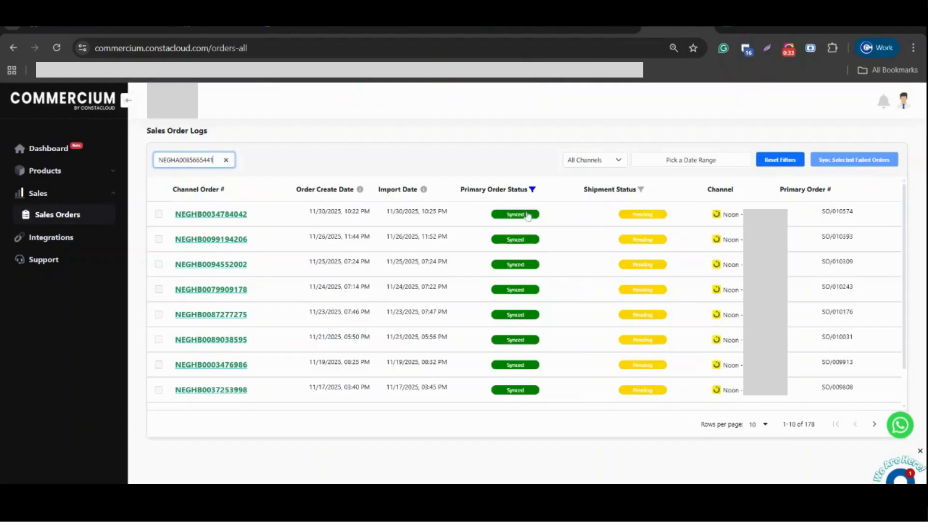
# Search the Sales Order Logs for the Noon order number and review the order's details down to its line items.
pyautogui.press('Return')
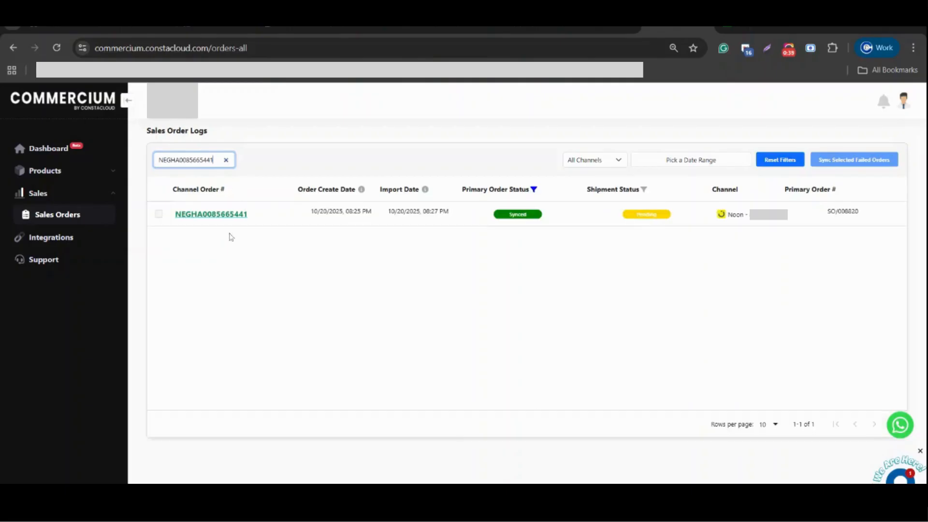
pyautogui.click(209, 218)
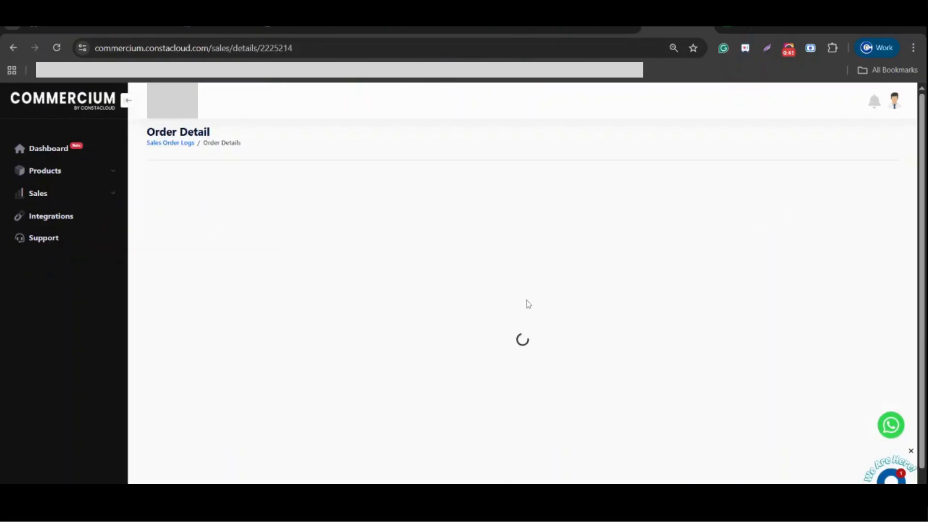
pyautogui.scroll(-3, 542, 319)
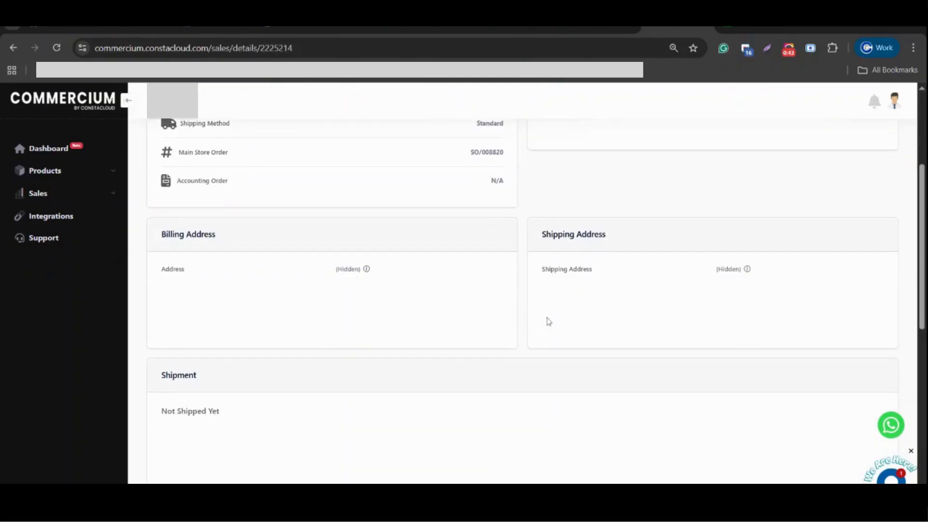
pyautogui.scroll(3, 545, 321)
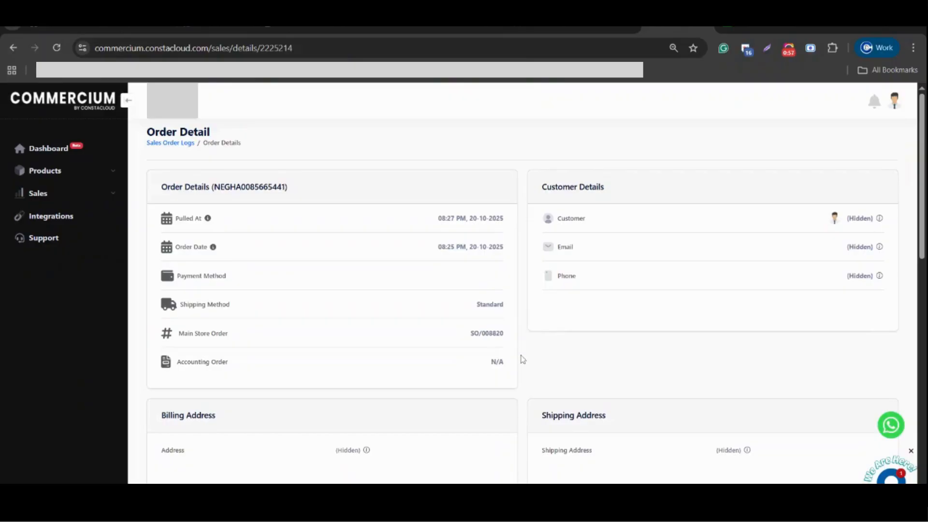
pyautogui.scroll(-3, 522, 359)
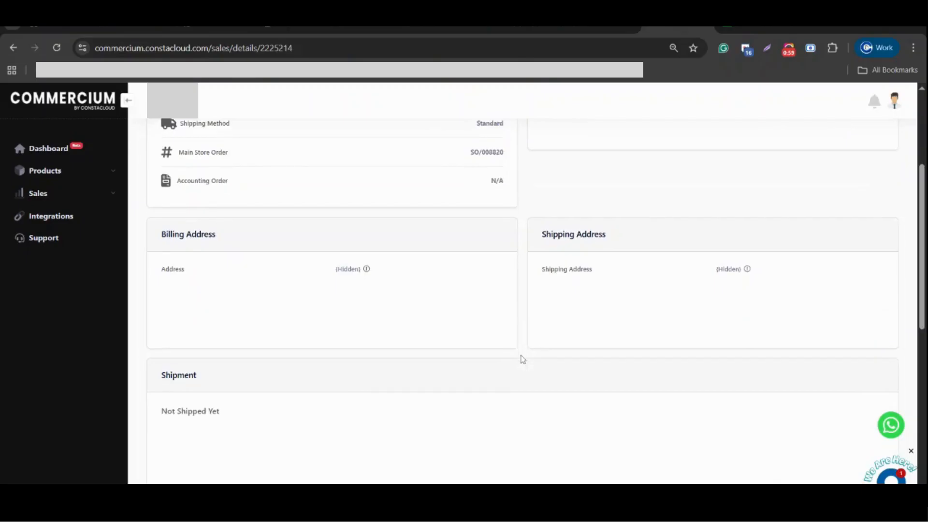
pyautogui.scroll(-7, 522, 359)
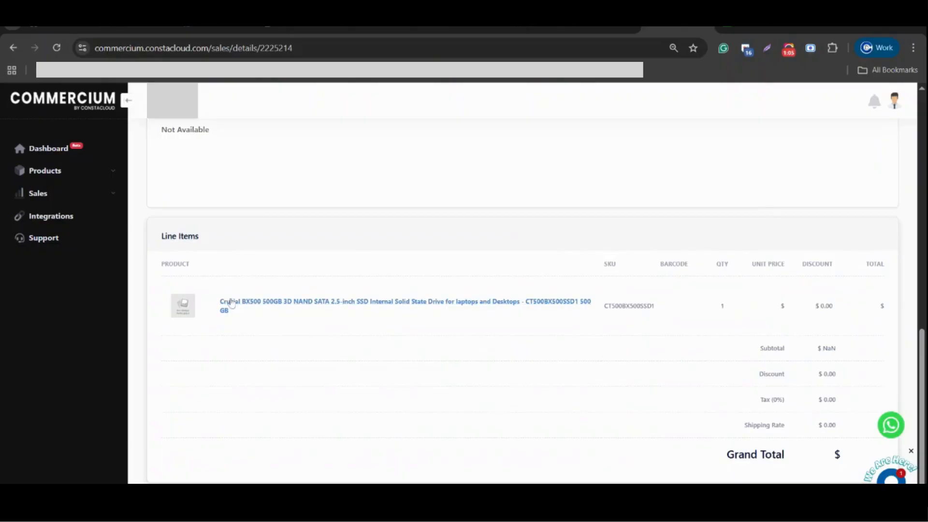
# Highlight the product name, SKU and quantity in the order's Line Items section.
pyautogui.tripleClick(240, 311)
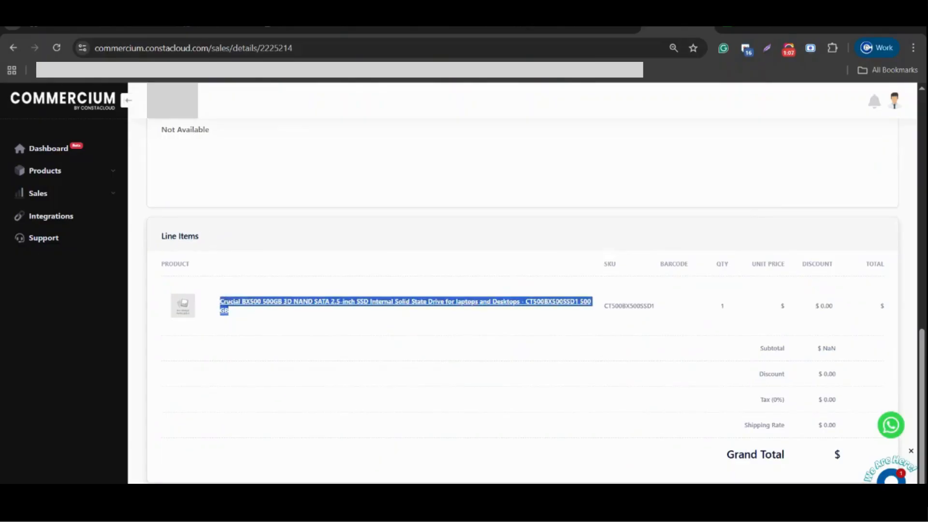
pyautogui.doubleClick(626, 305)
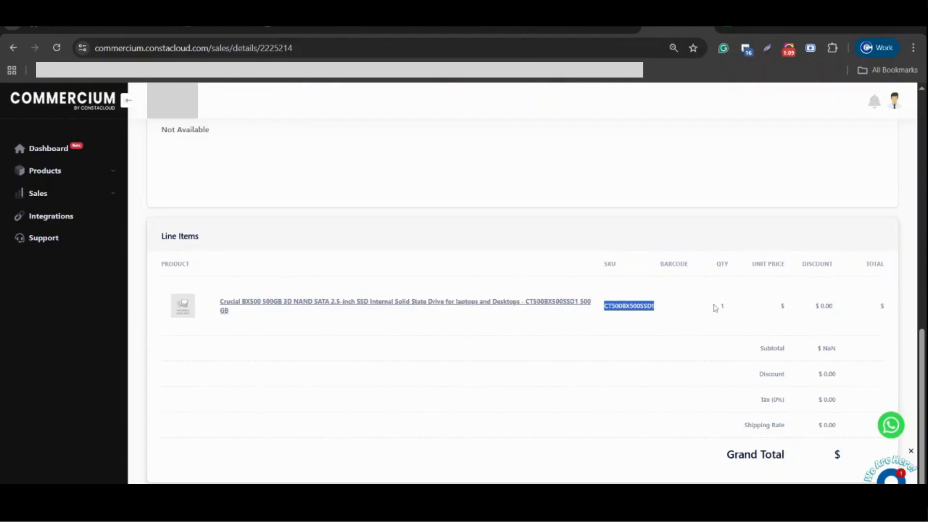
pyautogui.click(728, 308)
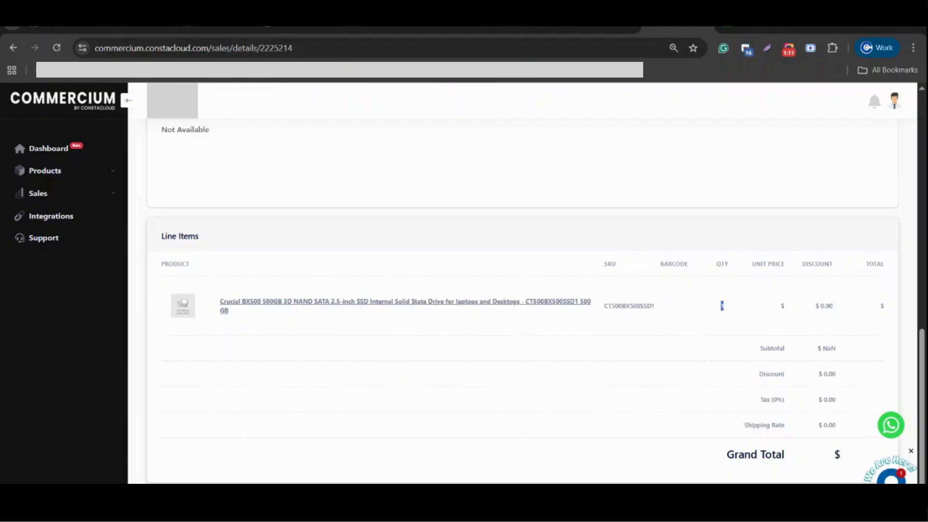
pyautogui.scroll(5, 524, 358)
pyautogui.scroll(-5, 523, 358)
# Compare the product with the same order in Noon Partners' completed FBP - Directship orders, and return to Commercium.
pyautogui.click(512, 28)
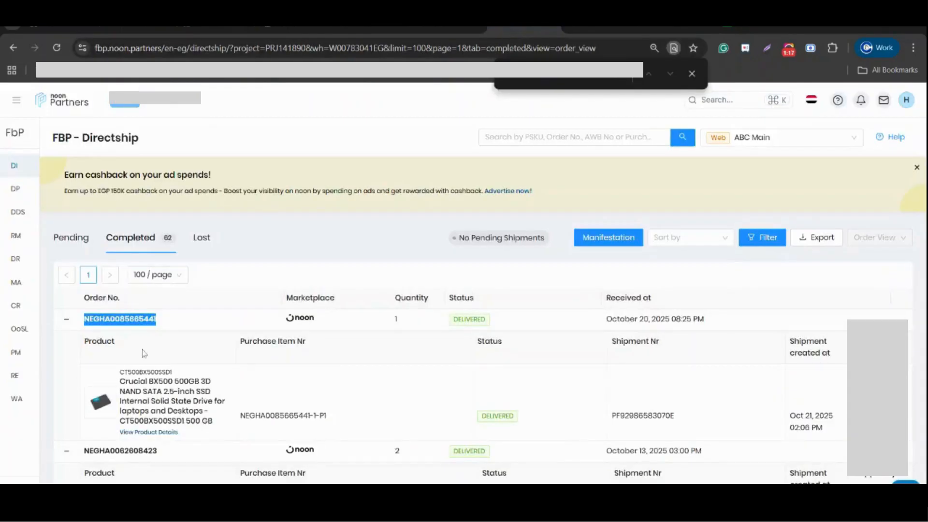
pyautogui.scroll(-3, 215, 380)
pyautogui.scroll(2, 237, 414)
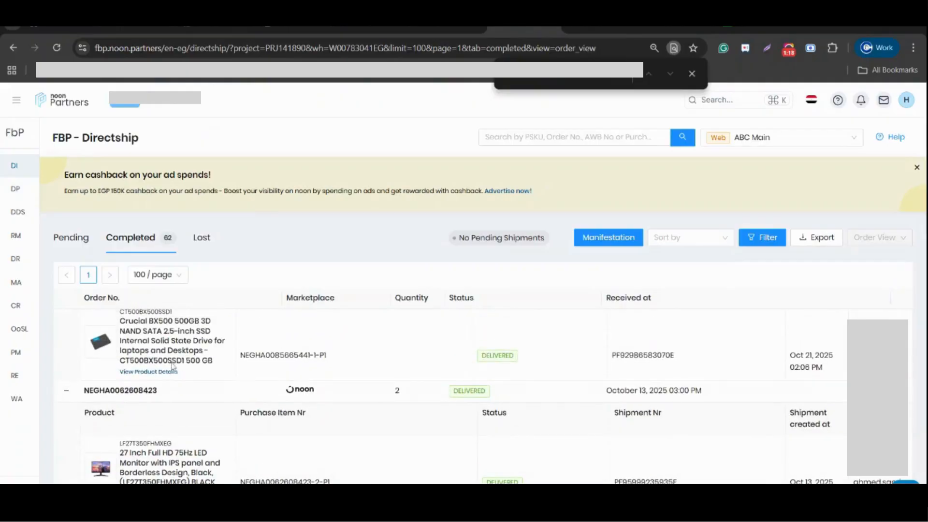
pyautogui.scroll(1, 264, 378)
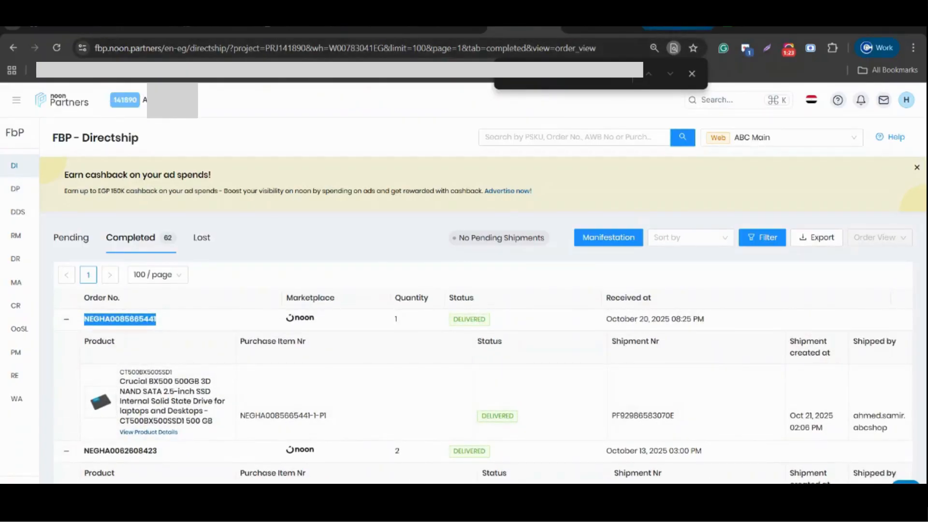
pyautogui.click(677, 24)
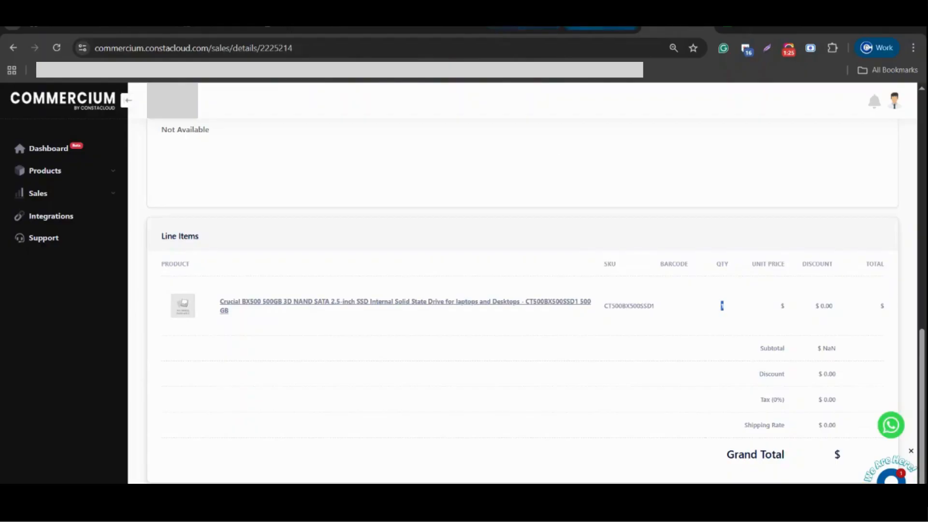
# Switch to Odoo and search its Sales Orders for the copied Noon order number.
pyautogui.click(601, 24)
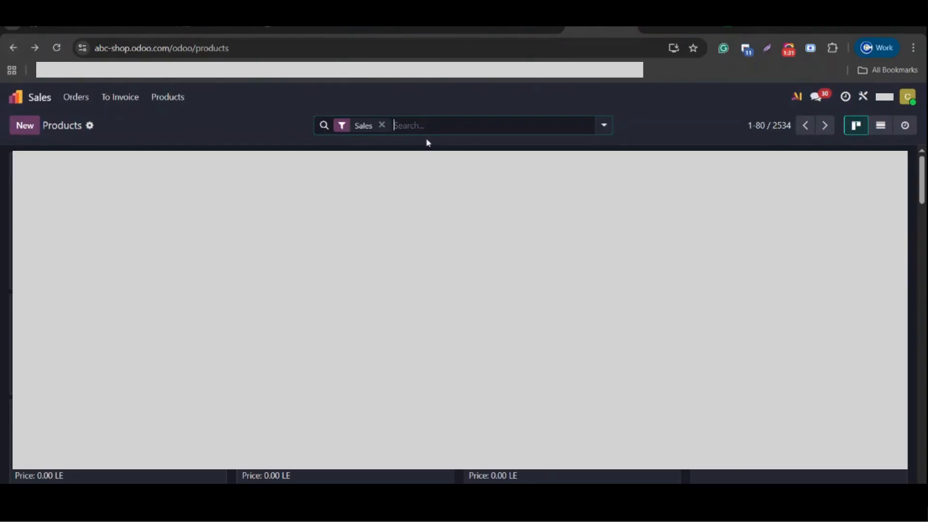
pyautogui.hotkey('ctrl', 'v')
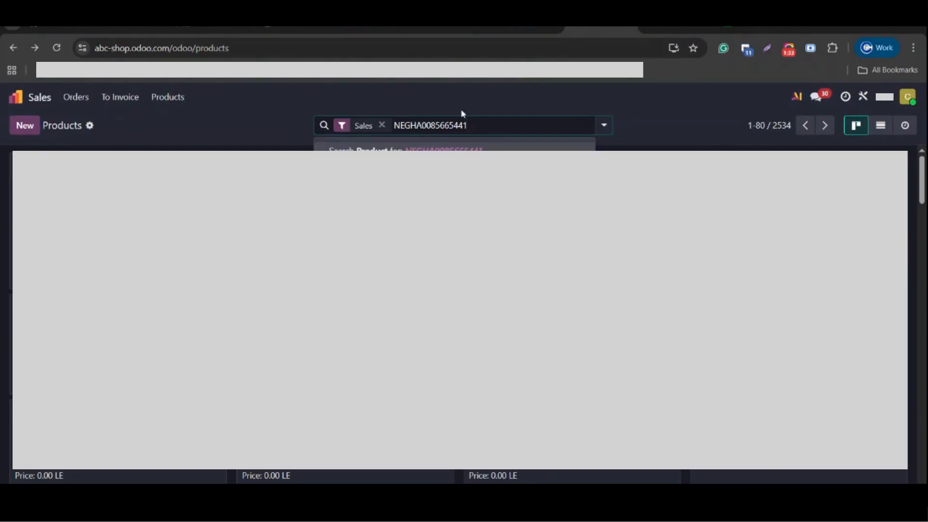
pyautogui.press('Return')
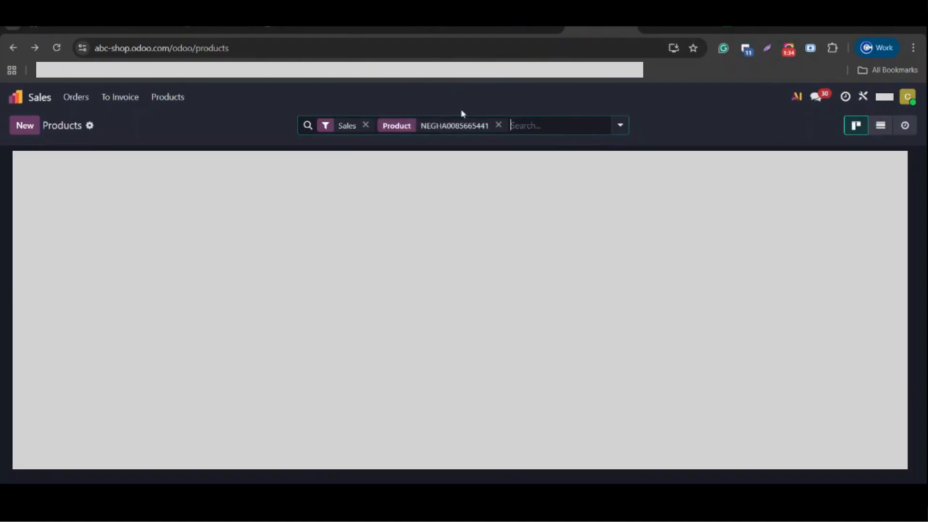
pyautogui.click(76, 97)
pyautogui.click(83, 139)
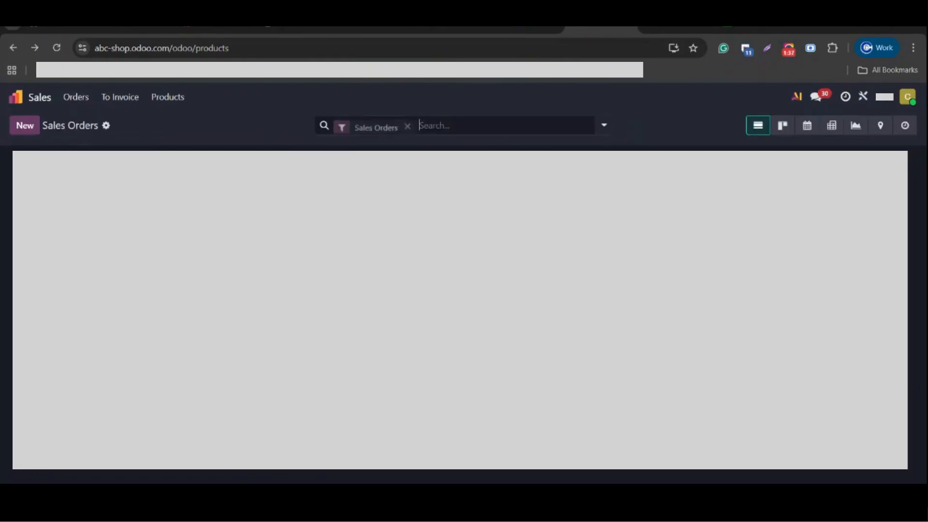
pyautogui.hotkey('ctrl', 'v')
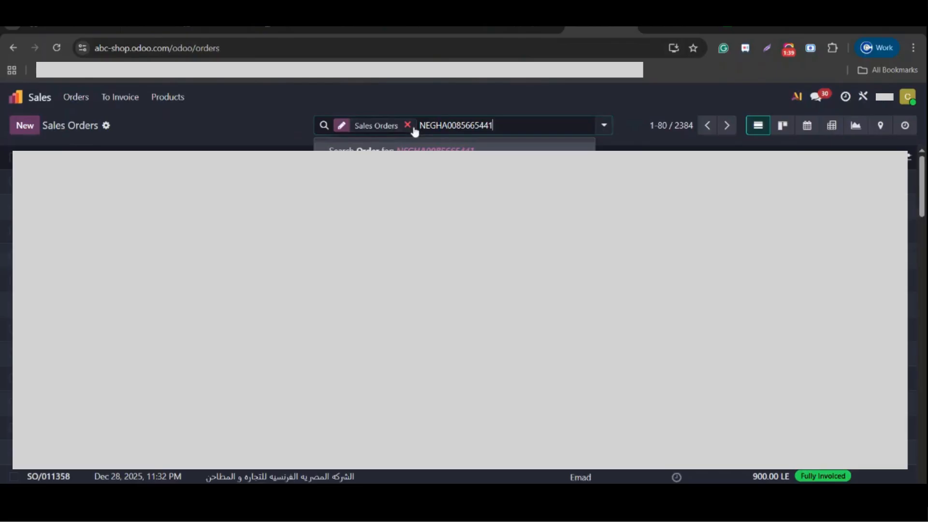
pyautogui.press('Return')
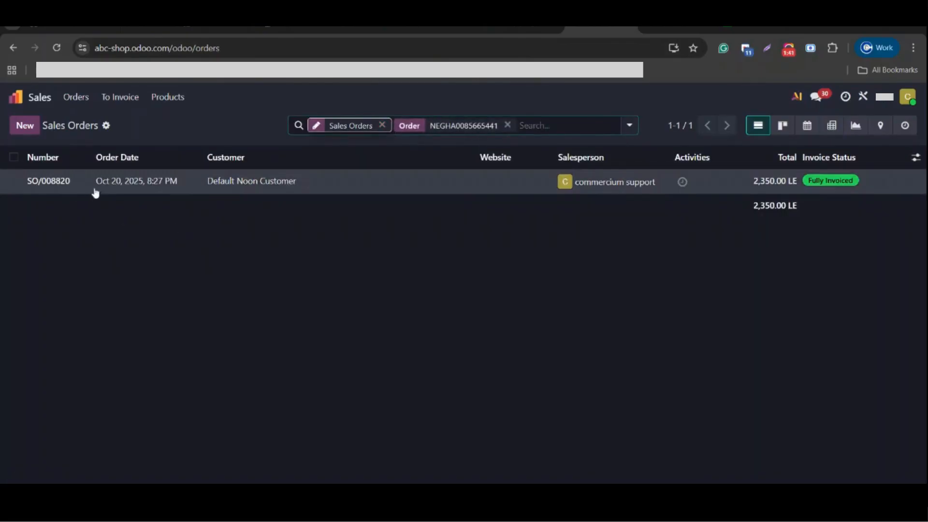
# Open the Default Noon Customer sales order in Odoo and review its order lines and total.
pyautogui.click(48, 181)
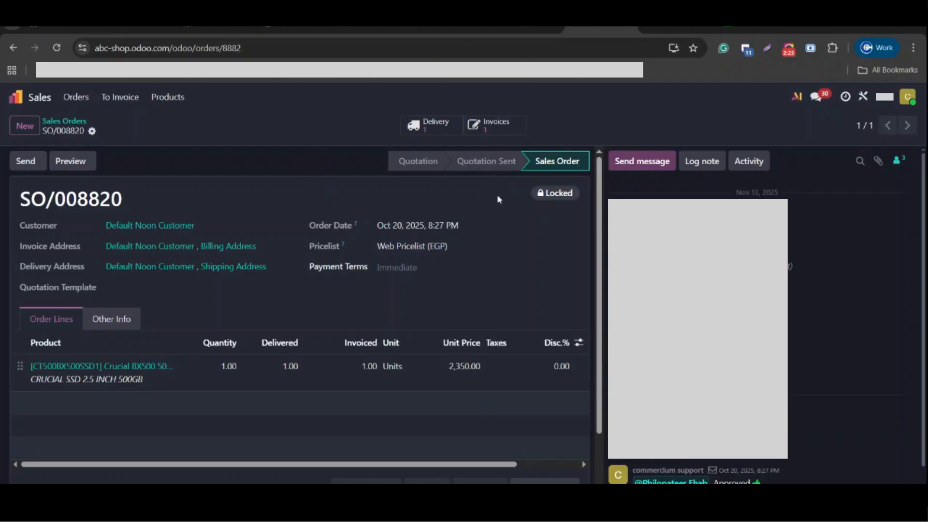
pyautogui.scroll(-3, 473, 400)
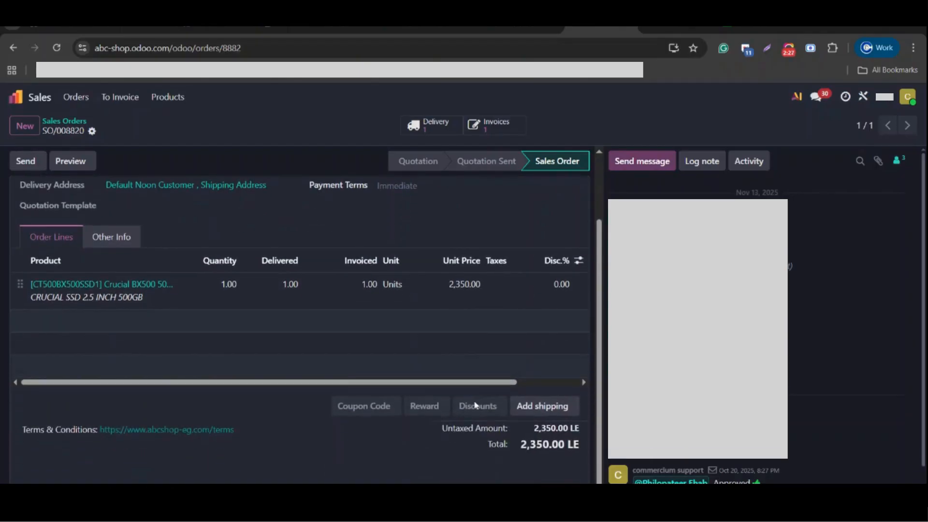
pyautogui.scroll(3, 476, 402)
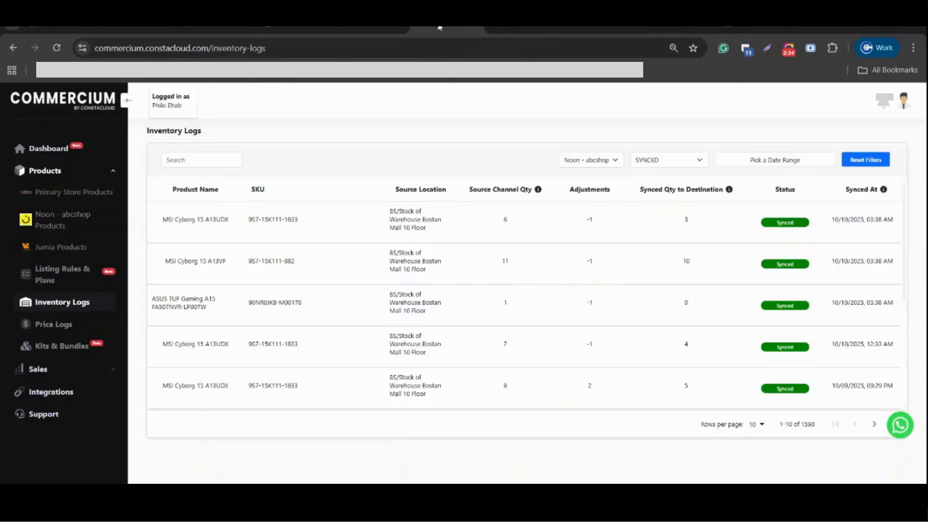
# Switch to Commercium's Inventory Logs, check the status filter, and highlight the product name and SKU of the first synced entry.
pyautogui.click(440, 27)
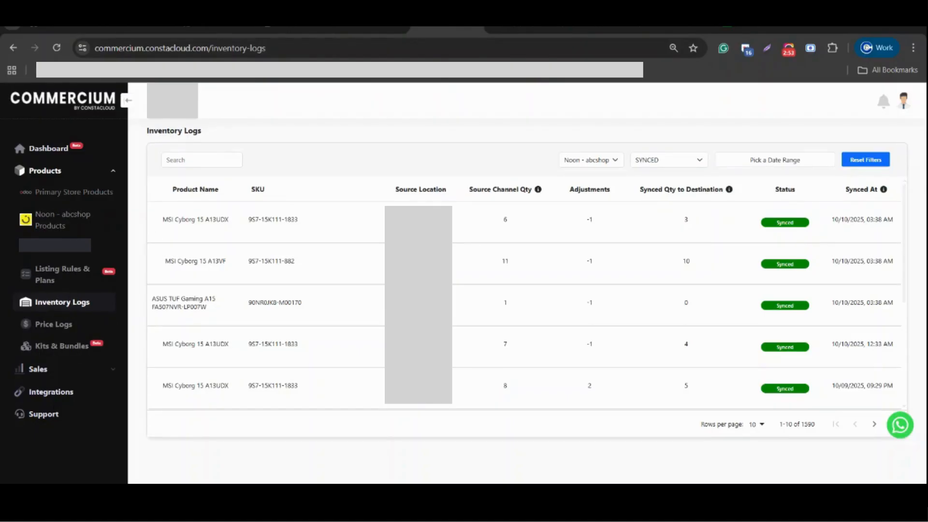
pyautogui.tripleClick(192, 130)
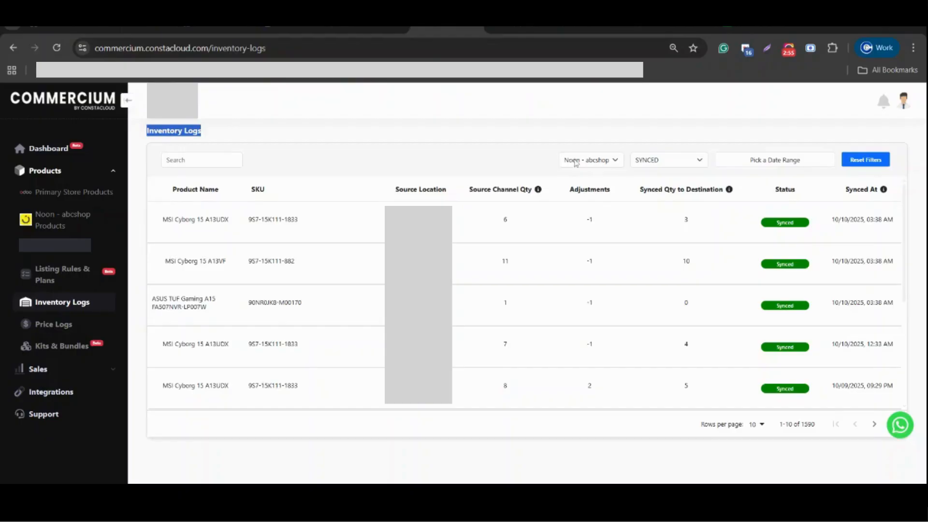
pyautogui.click(670, 158)
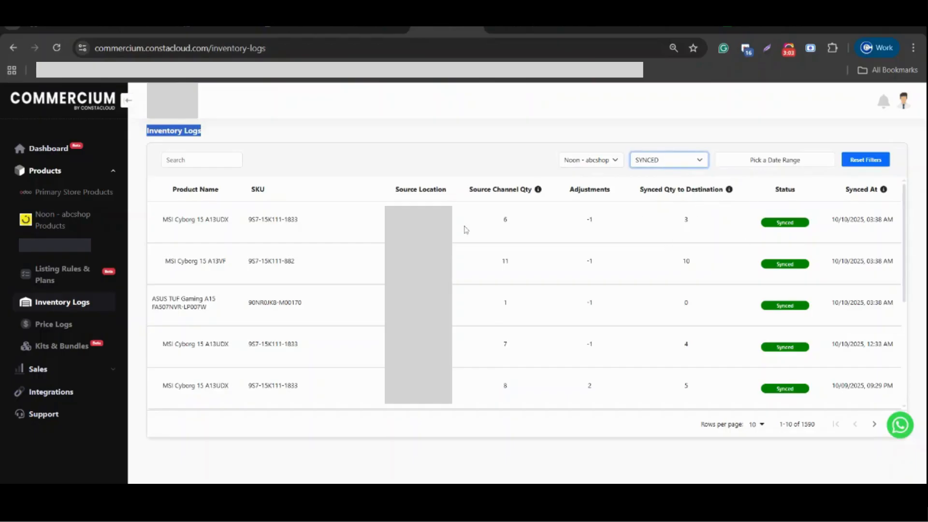
pyautogui.doubleClick(186, 219)
pyautogui.doubleClick(272, 218)
pyautogui.click(380, 218)
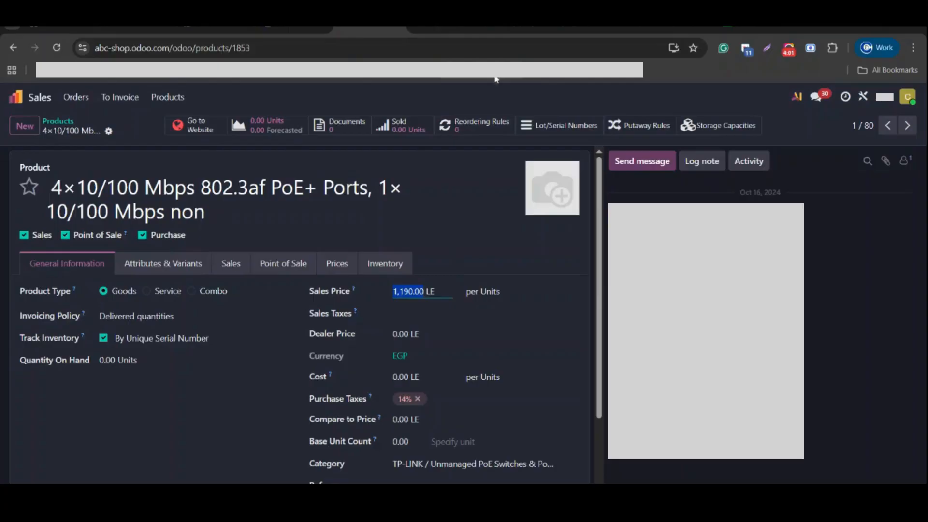
# Revisit the completed Directship orders in Noon Partners and return to Commercium's Inventory Logs.
pyautogui.click(516, 27)
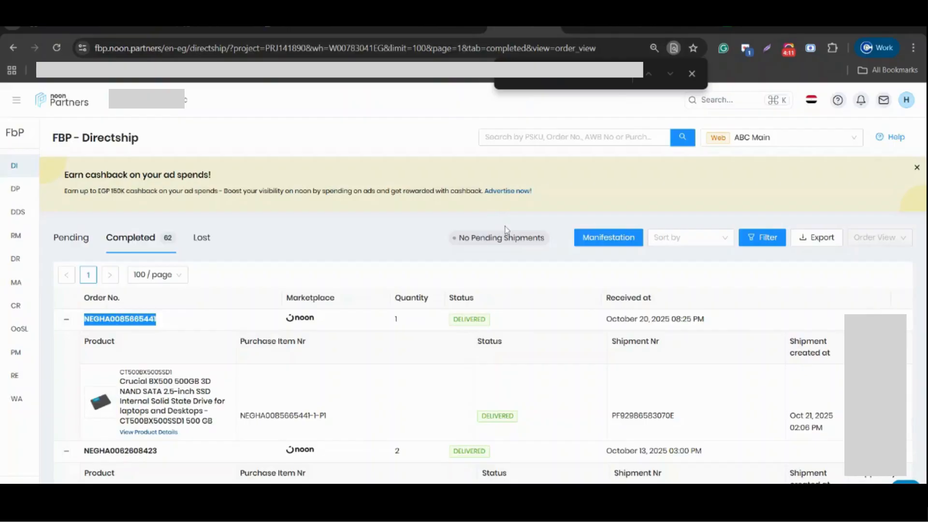
pyautogui.click(445, 28)
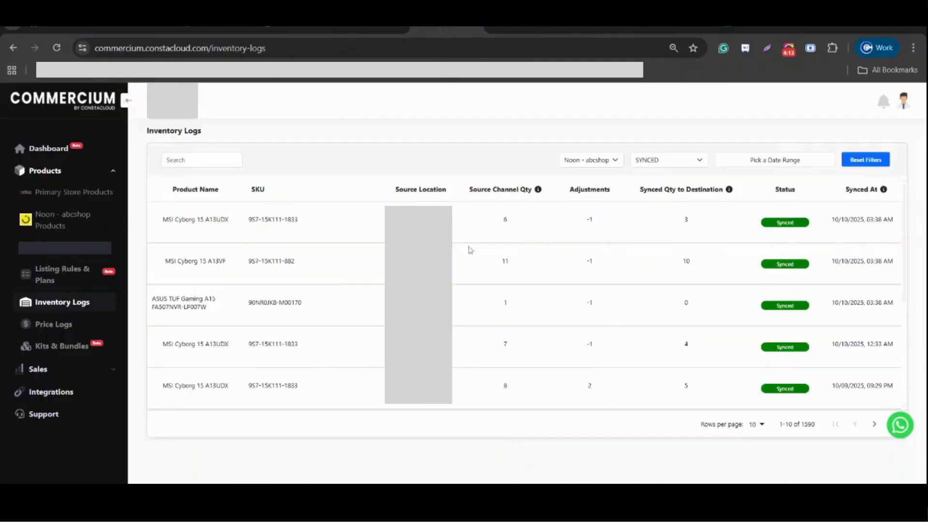